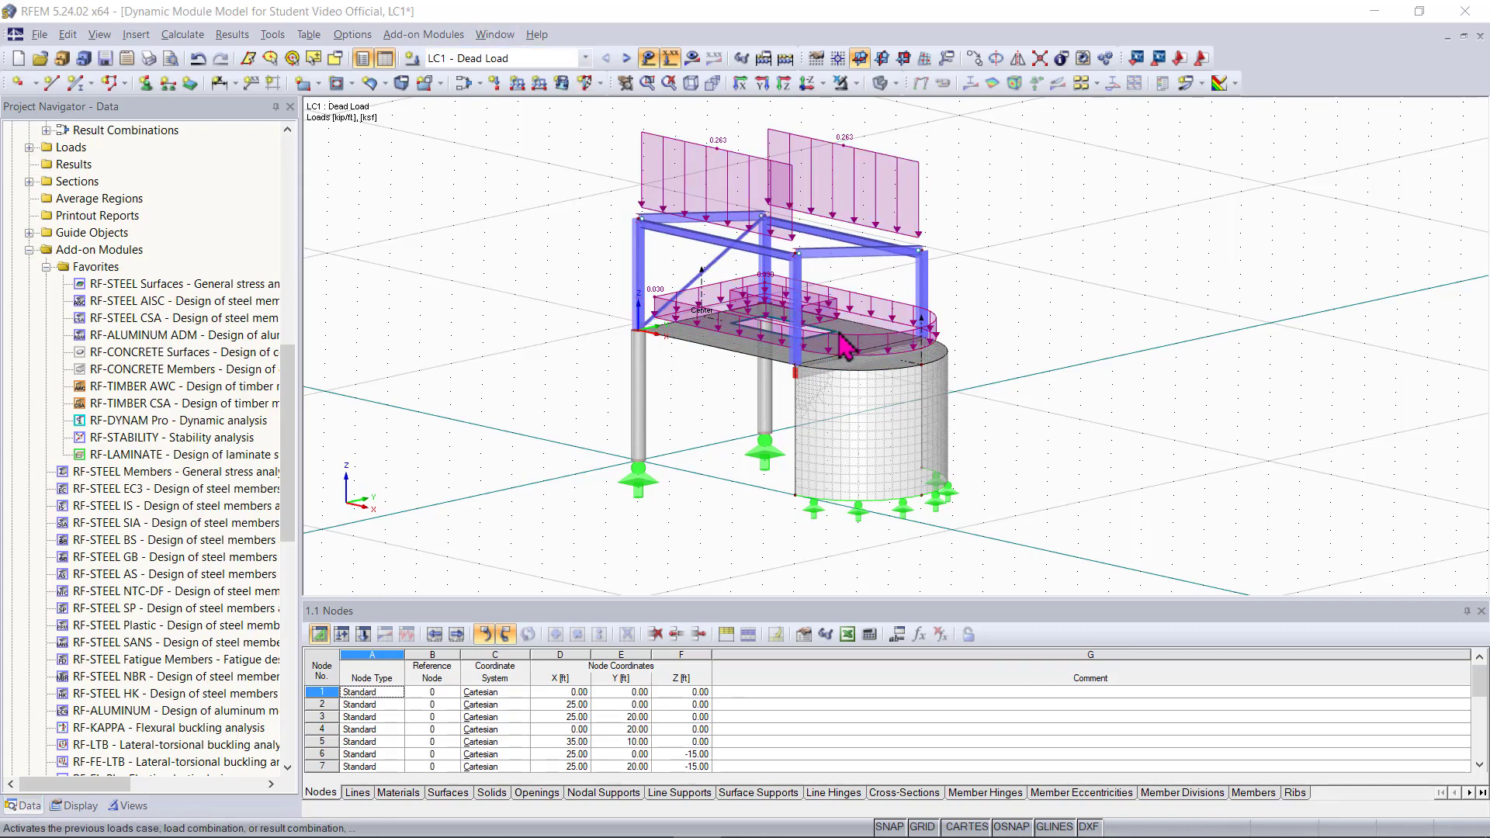
Step through the load cases from LC1 Dead Load via LC2 Live Load to LC3 Snow Load
{"action": "left_click", "coordinate": [626, 59]}
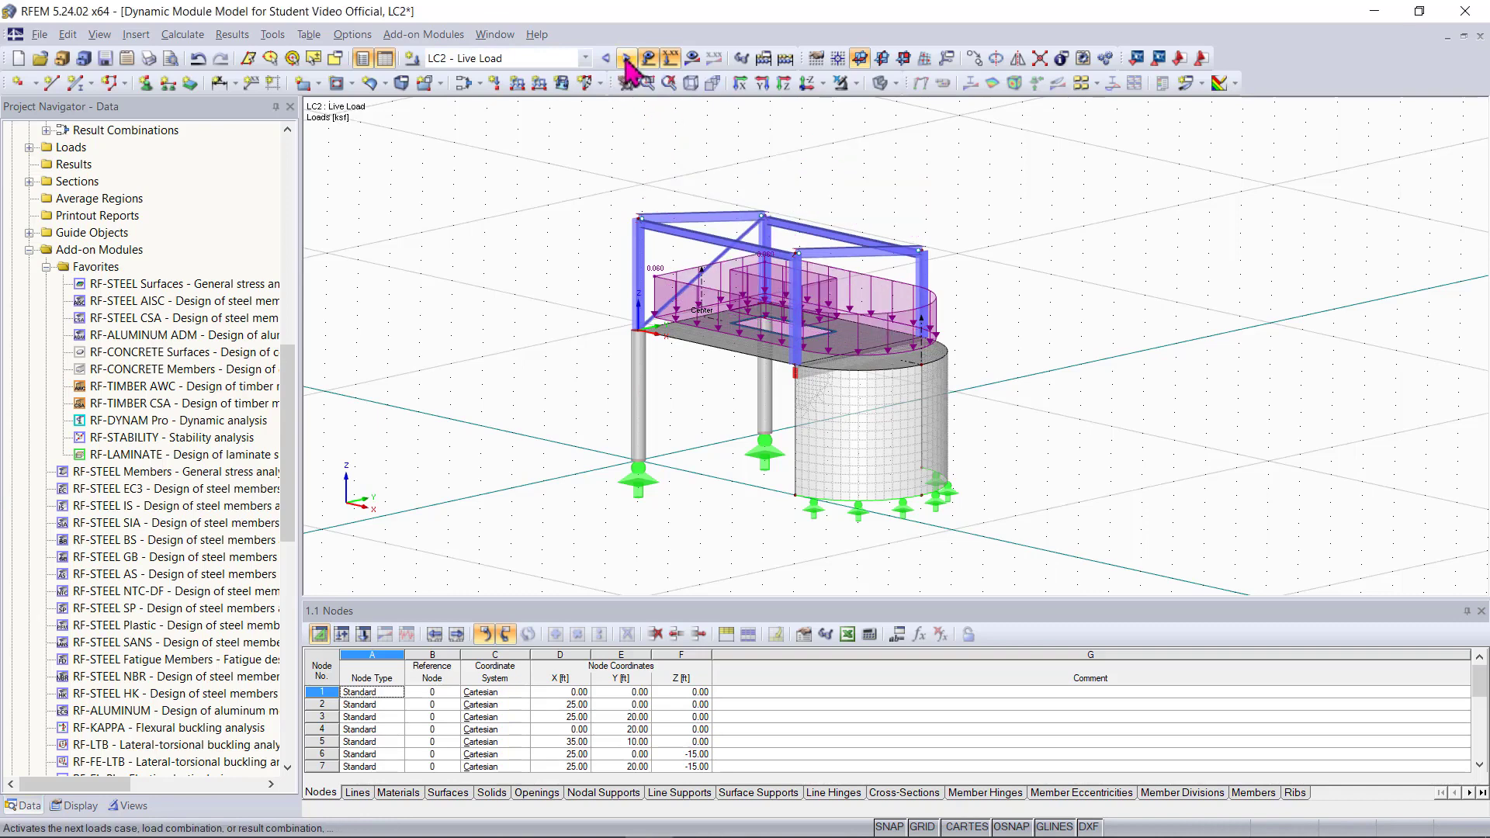
{"action": "left_click", "coordinate": [626, 59]}
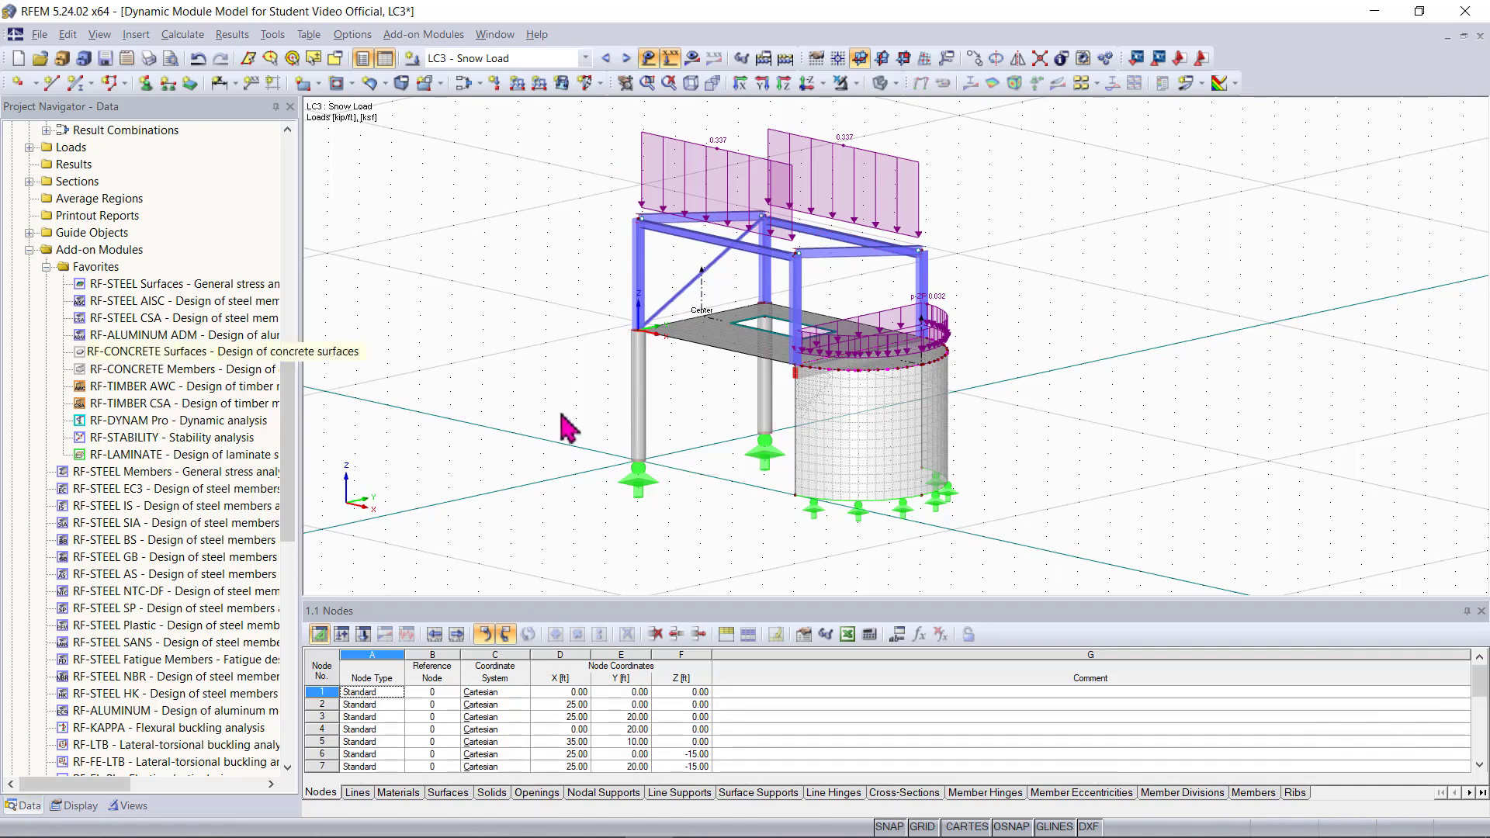
{"action": "scroll", "coordinate": [215, 338], "scroll_direction": "up", "scroll_amount": 2}
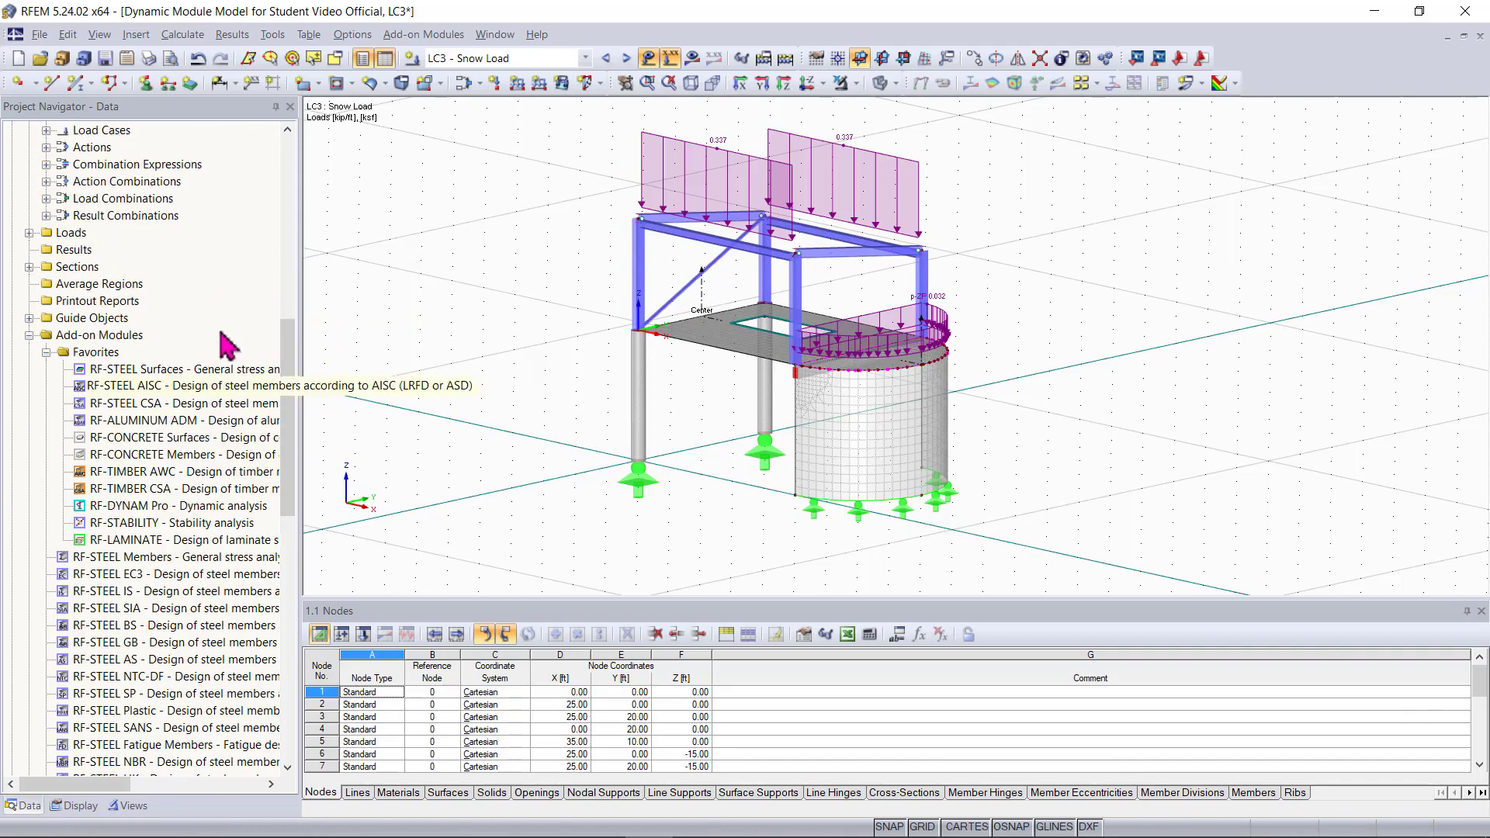
{"action": "scroll", "coordinate": [293, 371], "scroll_direction": "down", "scroll_amount": 1}
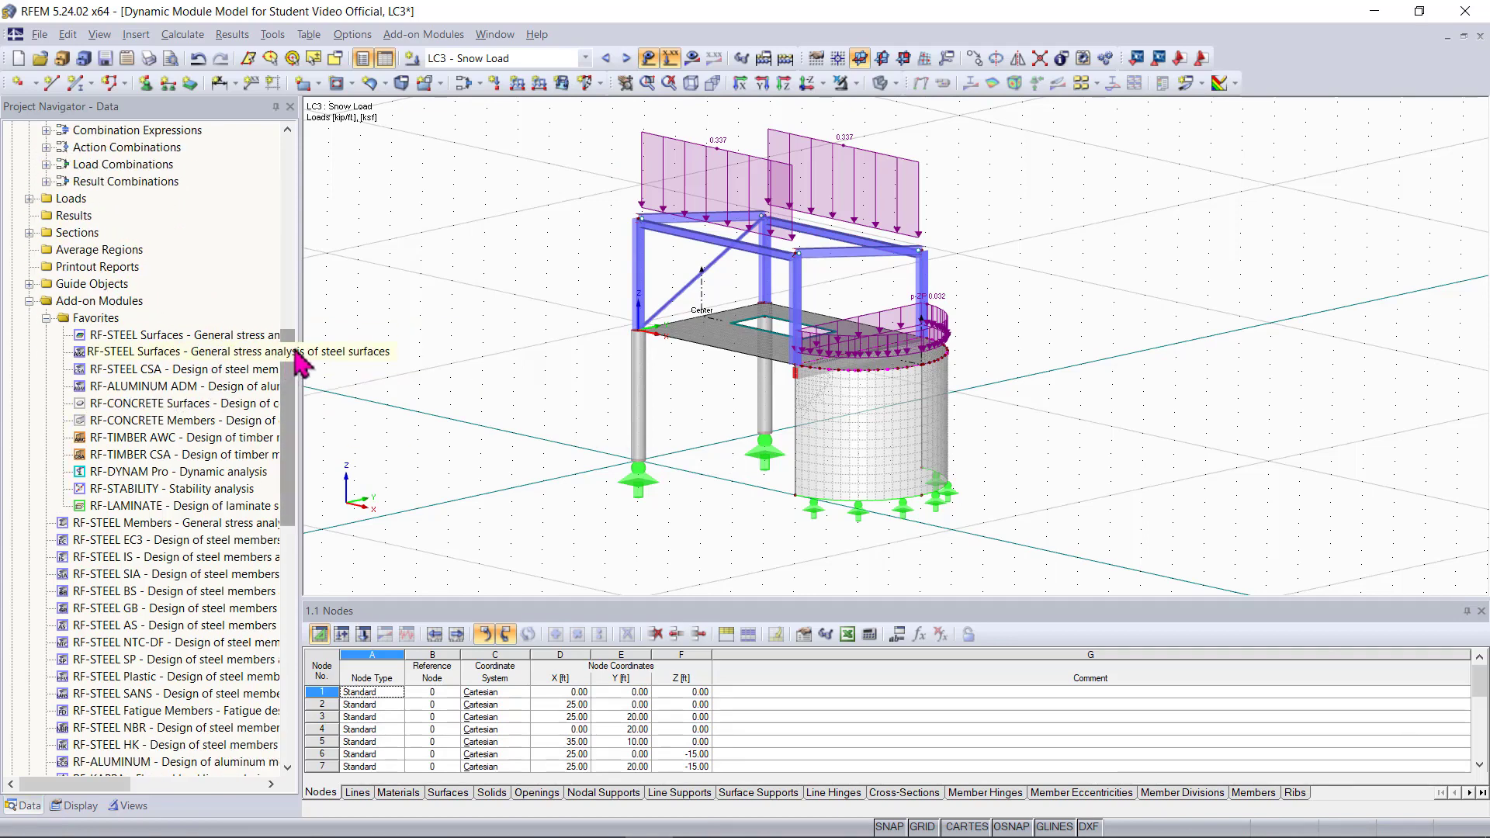
{"action": "mouse_move", "coordinate": [295, 351]}
{"action": "left_mouse_down"}
{"action": "mouse_move", "coordinate": [293, 465]}
{"action": "mouse_move", "coordinate": [294, 367]}
{"action": "left_mouse_up"}
{"action": "left_click", "coordinate": [149, 421]}
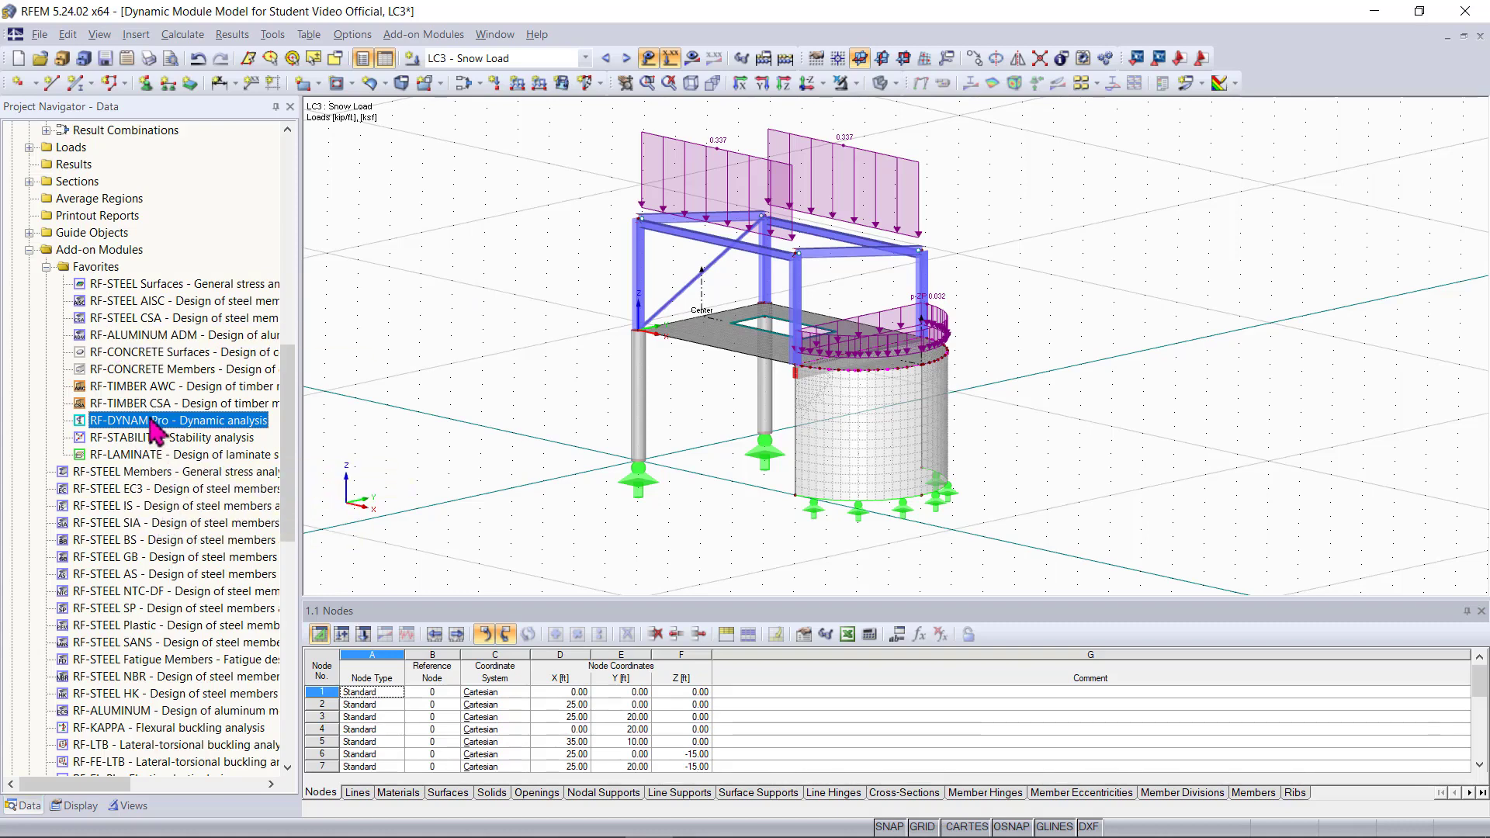
{"action": "right_click", "coordinate": [155, 507]}
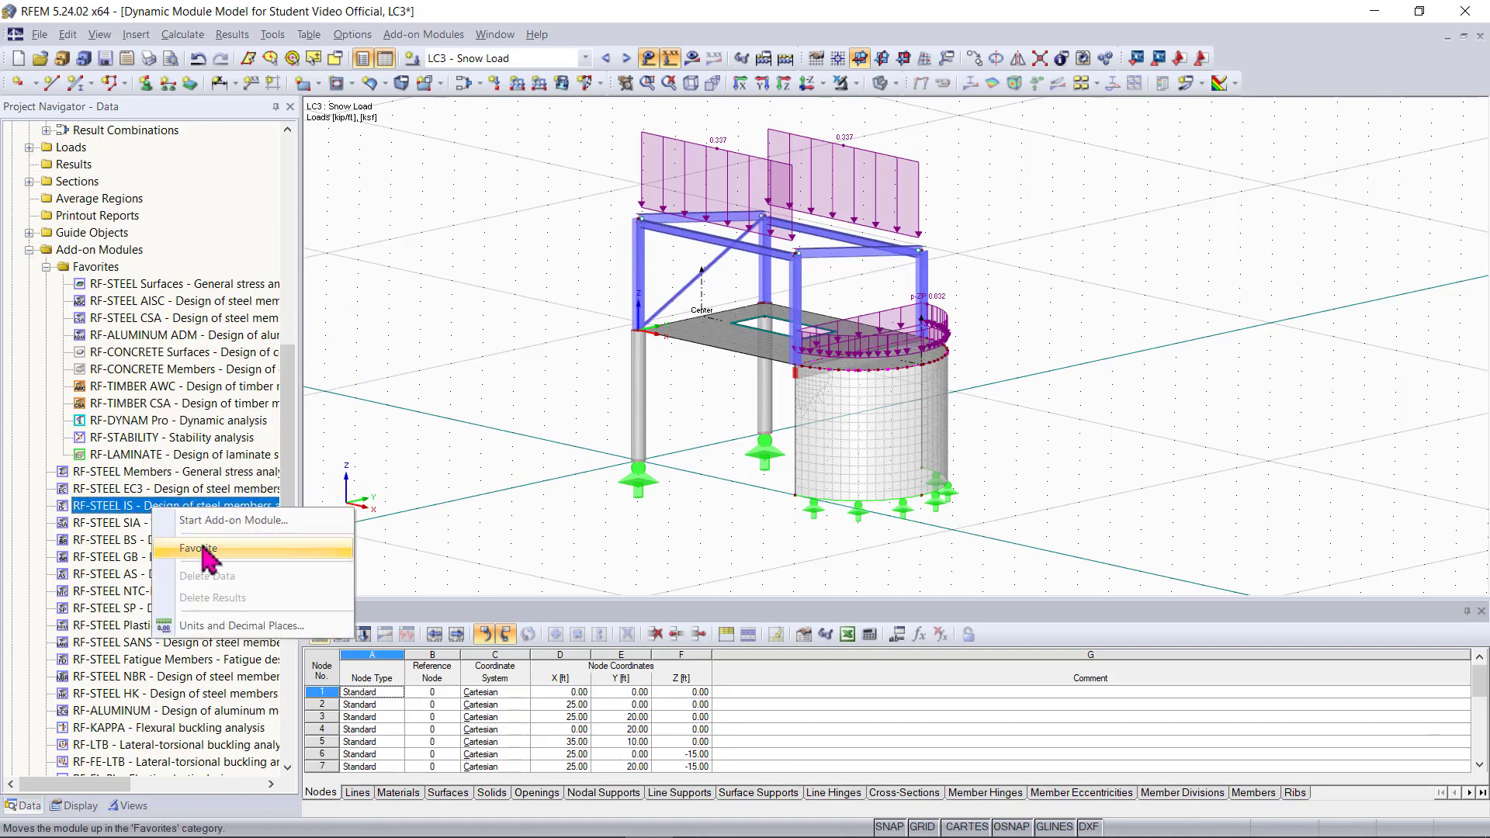
{"action": "left_click", "coordinate": [353, 411]}
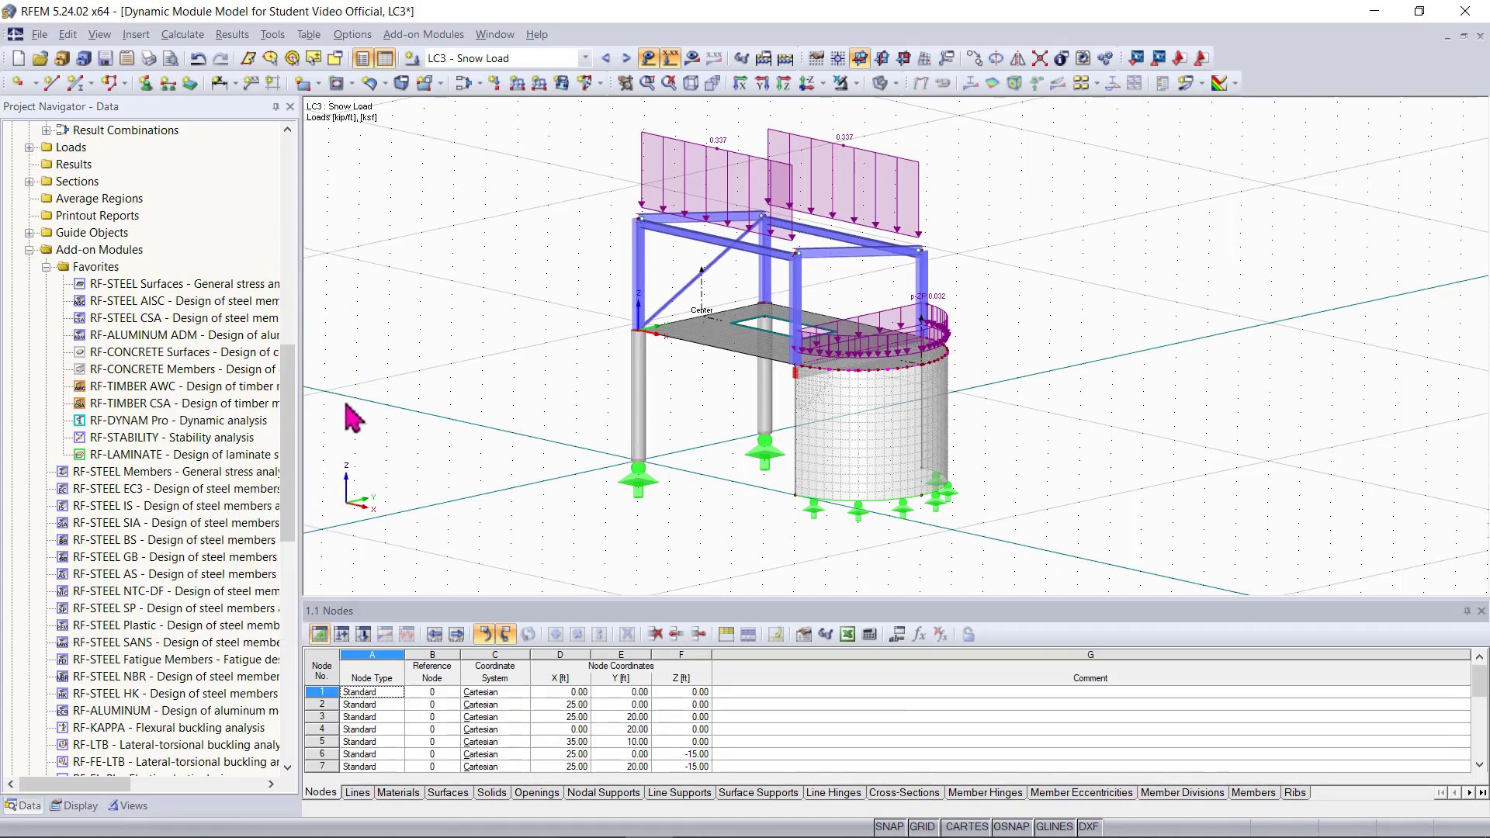
Launch RF-DYNAM Pro and enable mass combinations alongside natural vibrations
{"action": "double_click", "coordinate": [175, 421]}
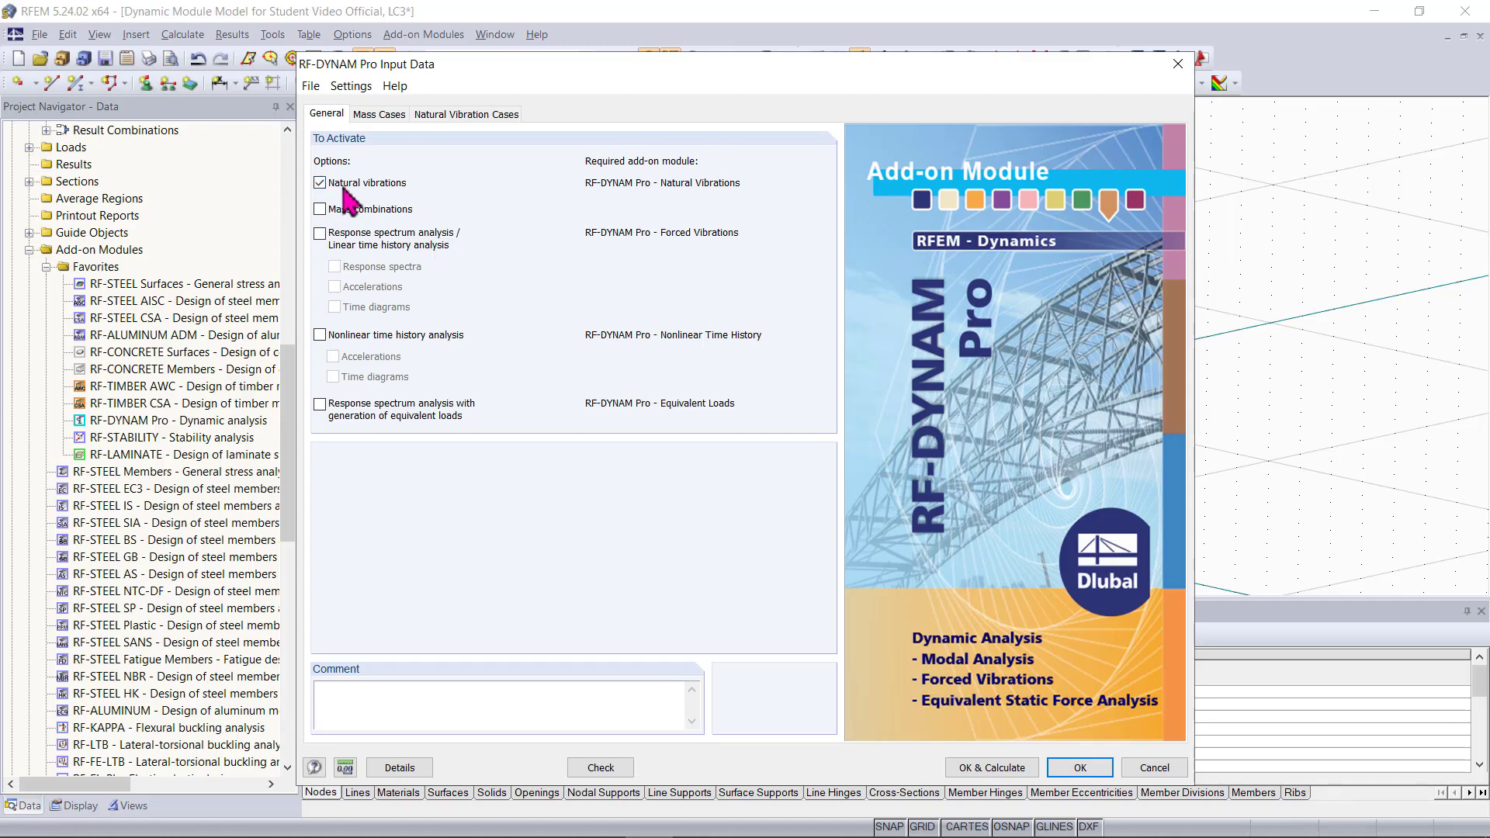
{"action": "left_click", "coordinate": [353, 223]}
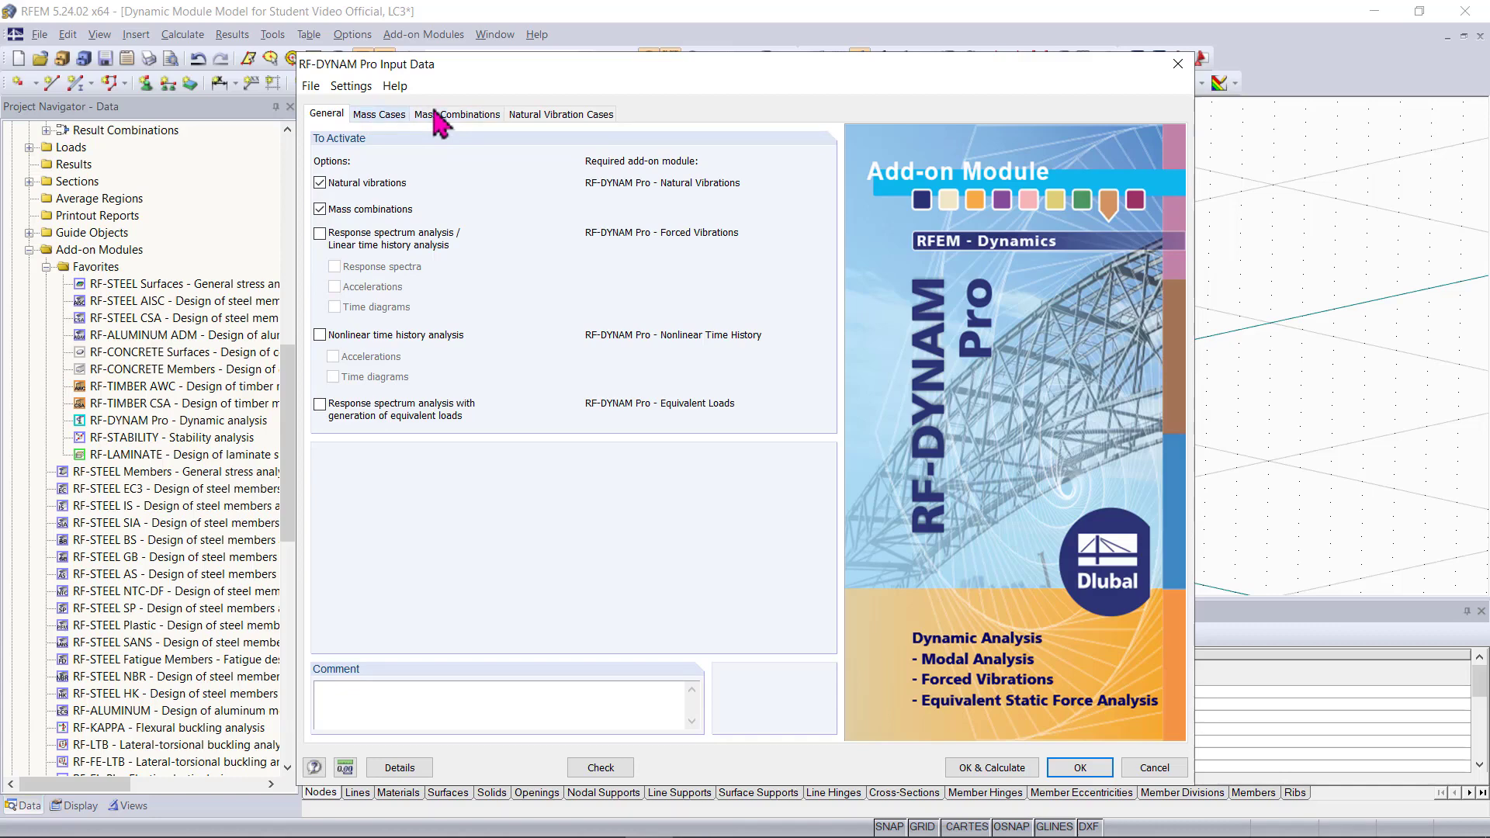
Name mass case MC1 'Dead', taking masses from LC1 - Dead Load force components without self-weight
{"action": "left_click", "coordinate": [389, 114]}
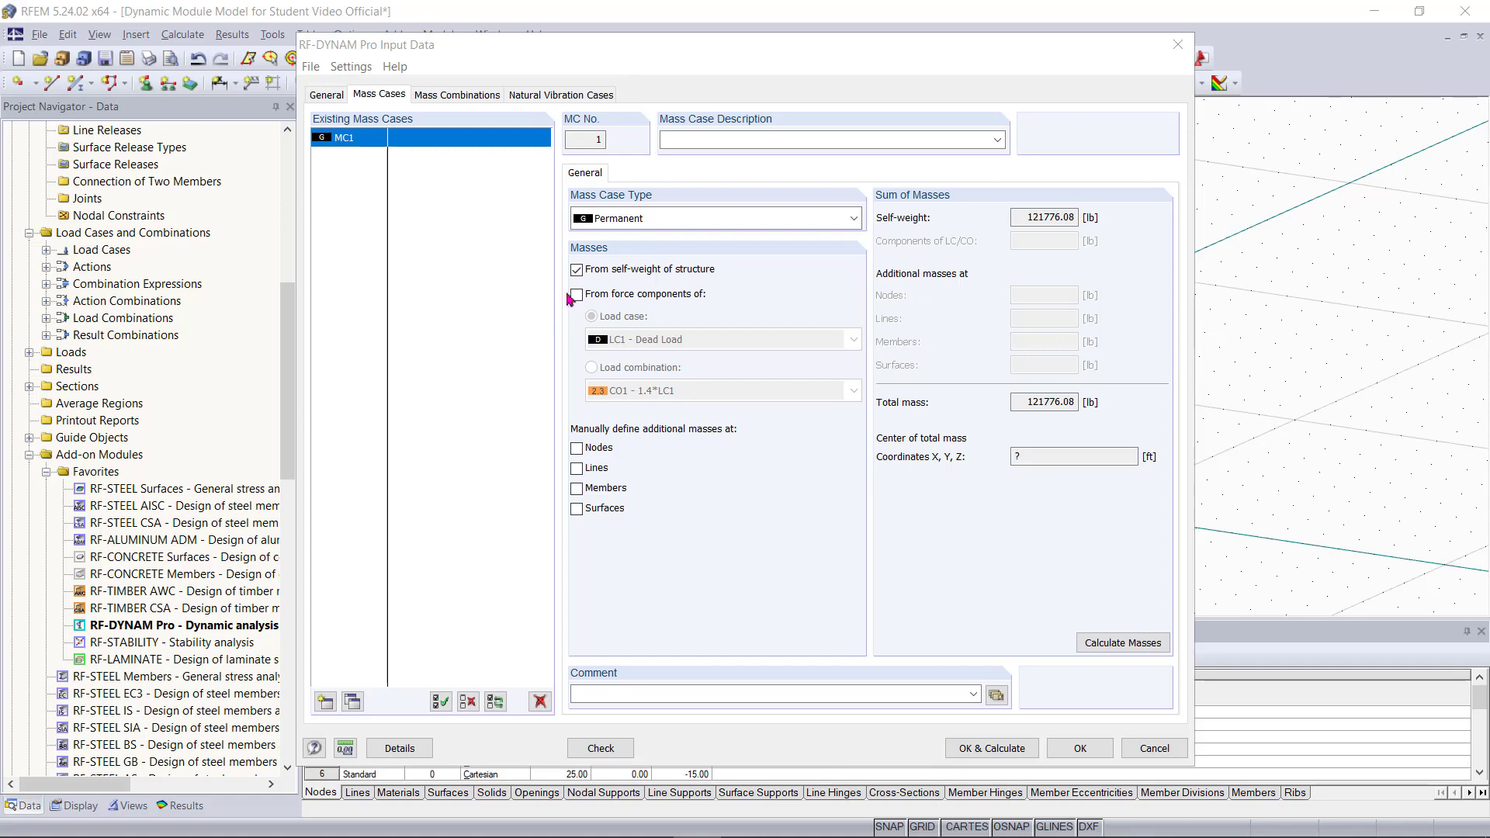
{"action": "left_click", "coordinate": [674, 166]}
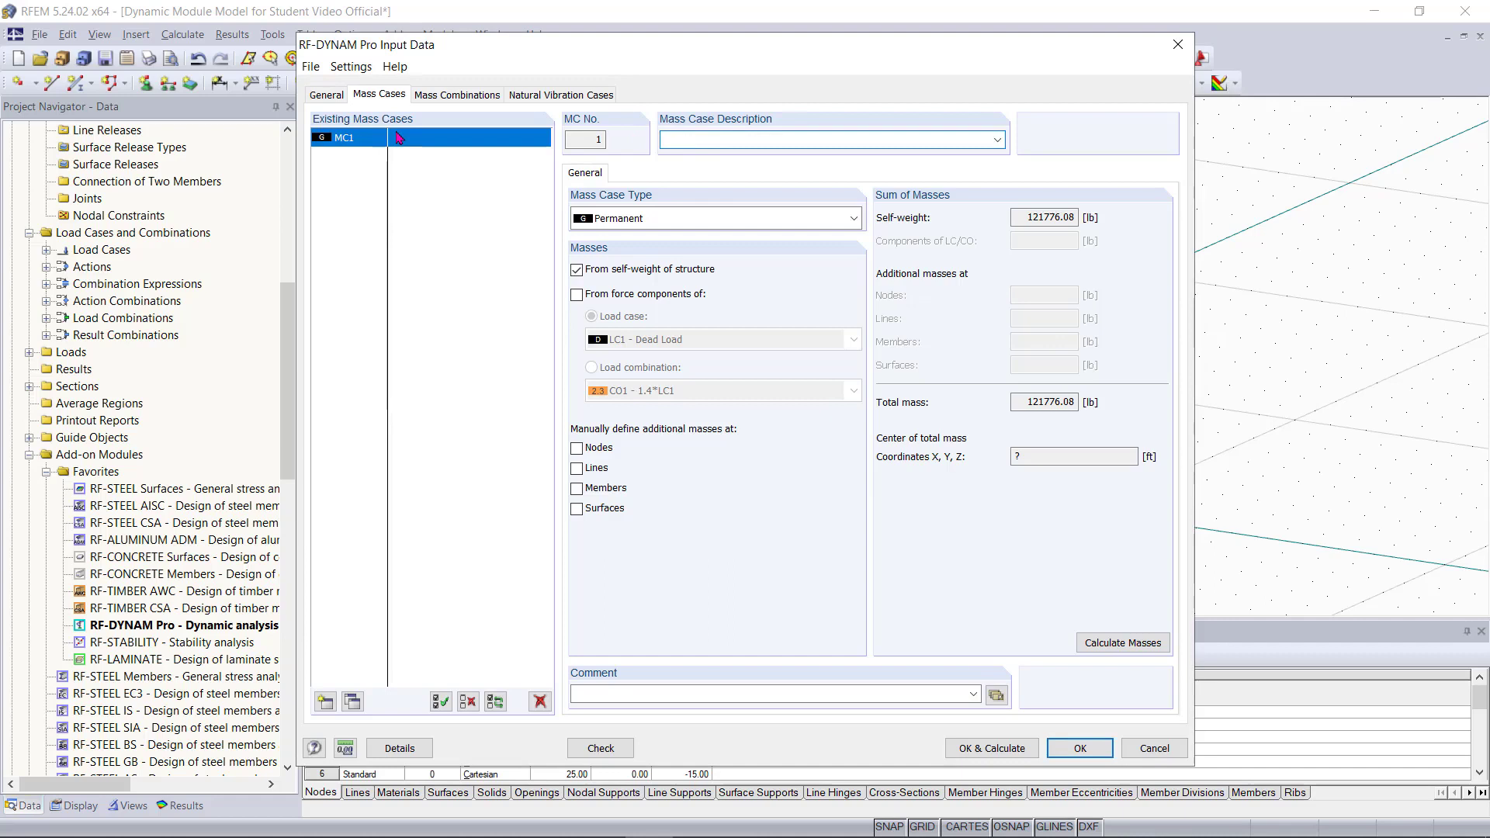
{"action": "type", "text": "Dead"}
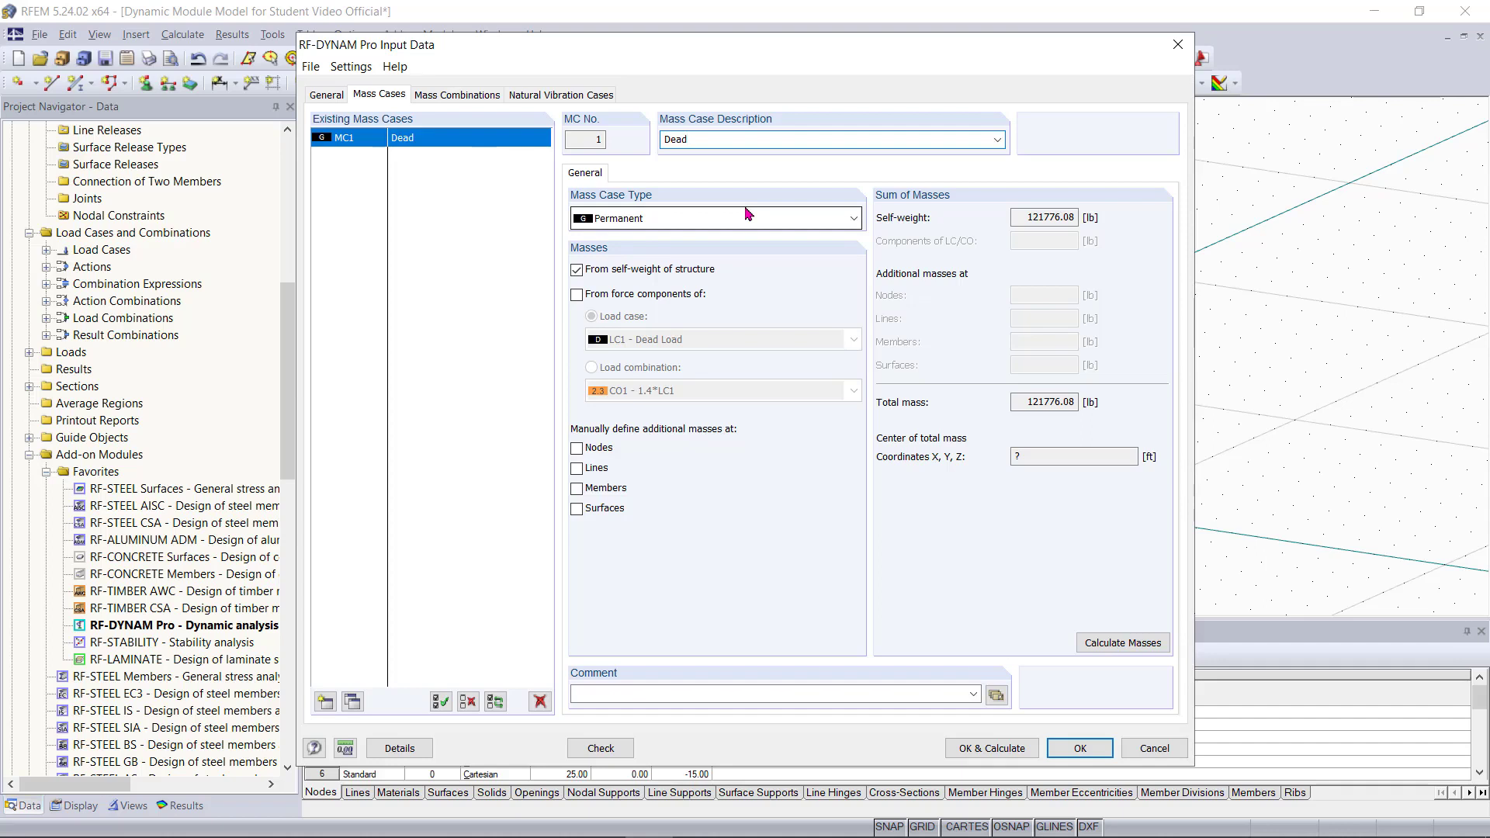
{"action": "left_click", "coordinate": [654, 300]}
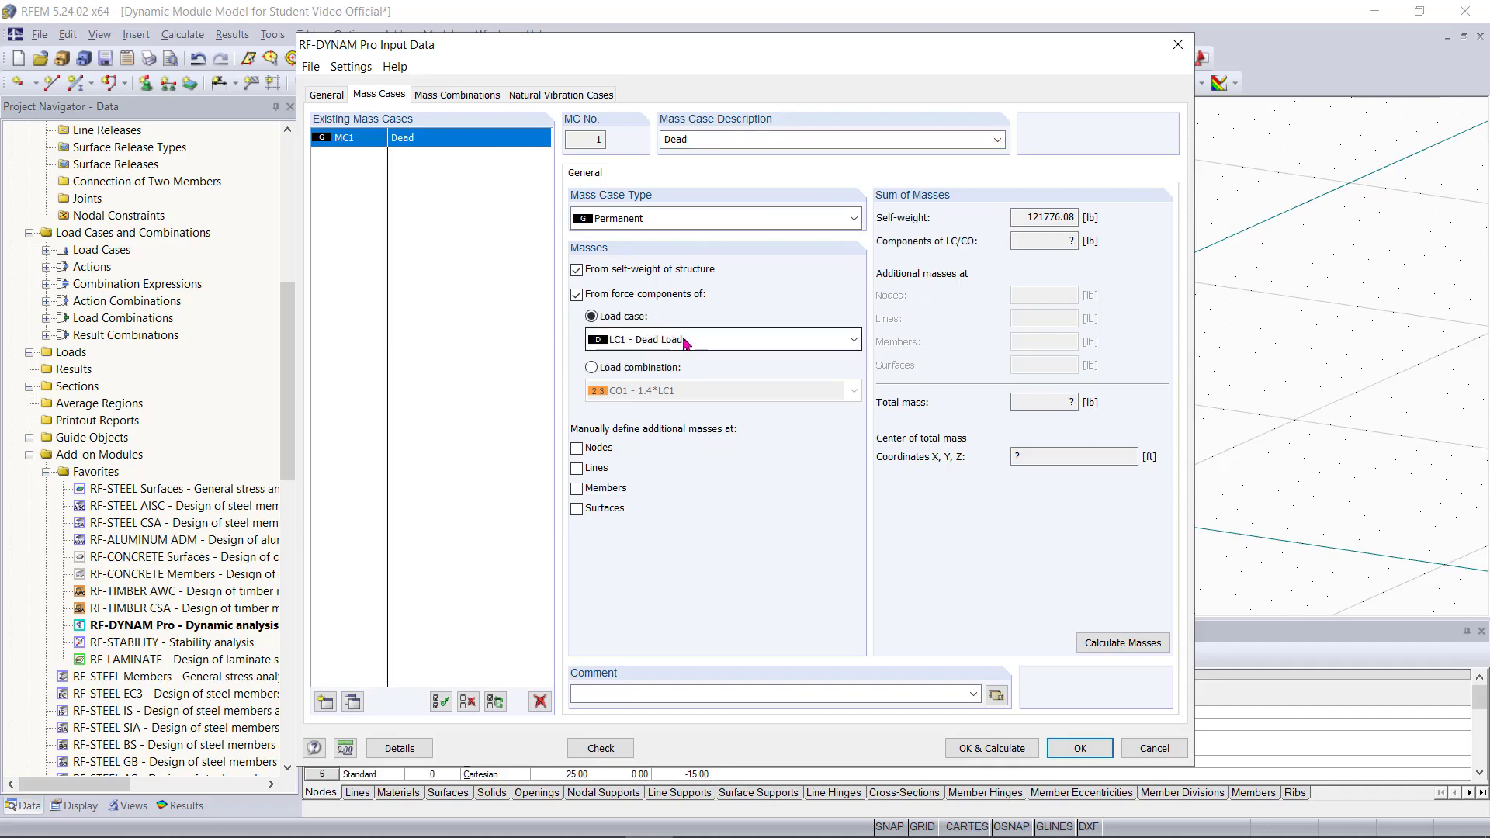
{"action": "left_click", "coordinate": [686, 342]}
{"action": "left_click", "coordinate": [684, 363]}
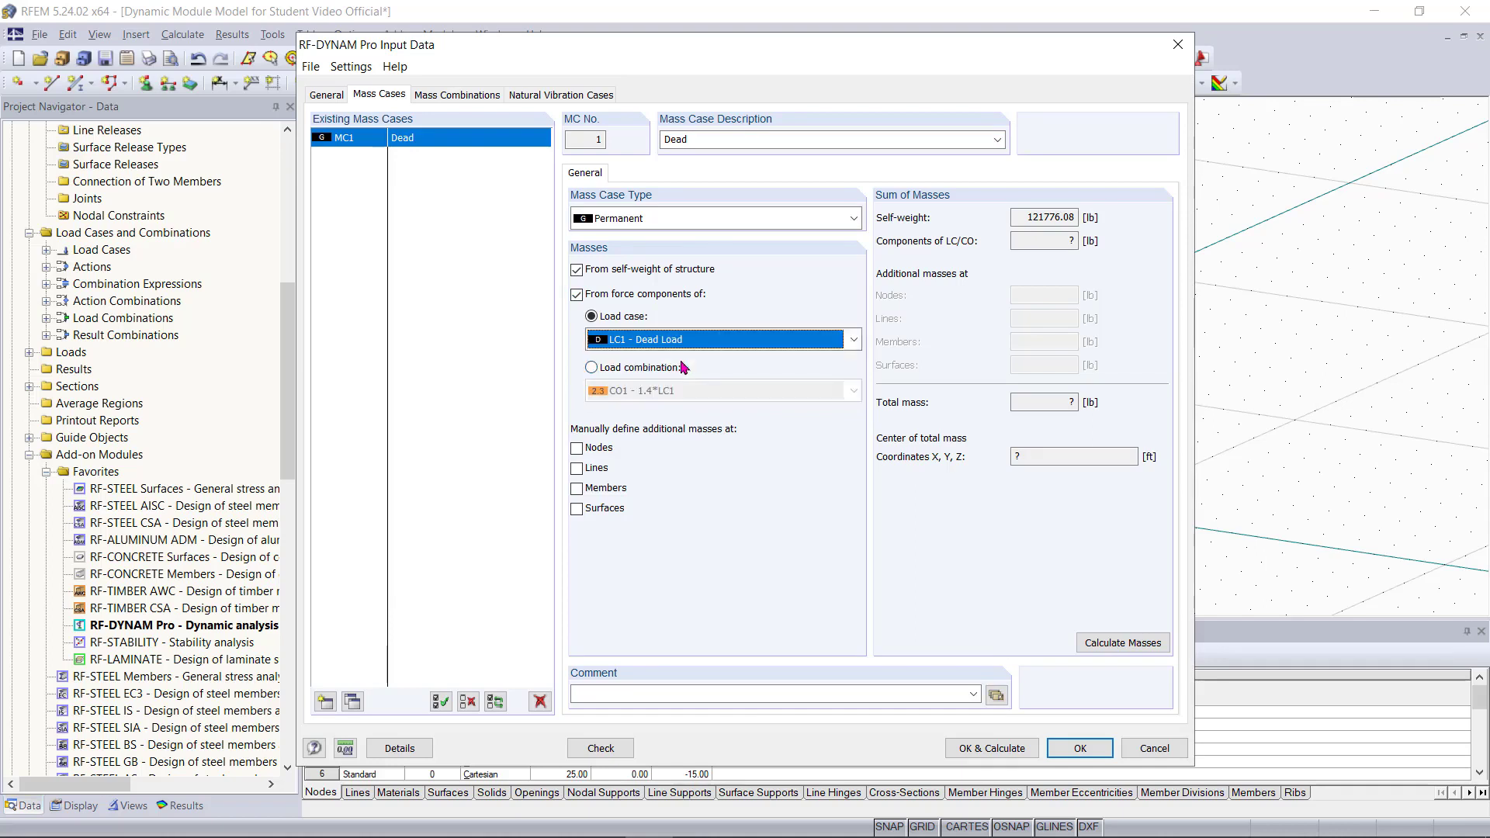
{"action": "left_click", "coordinate": [648, 272]}
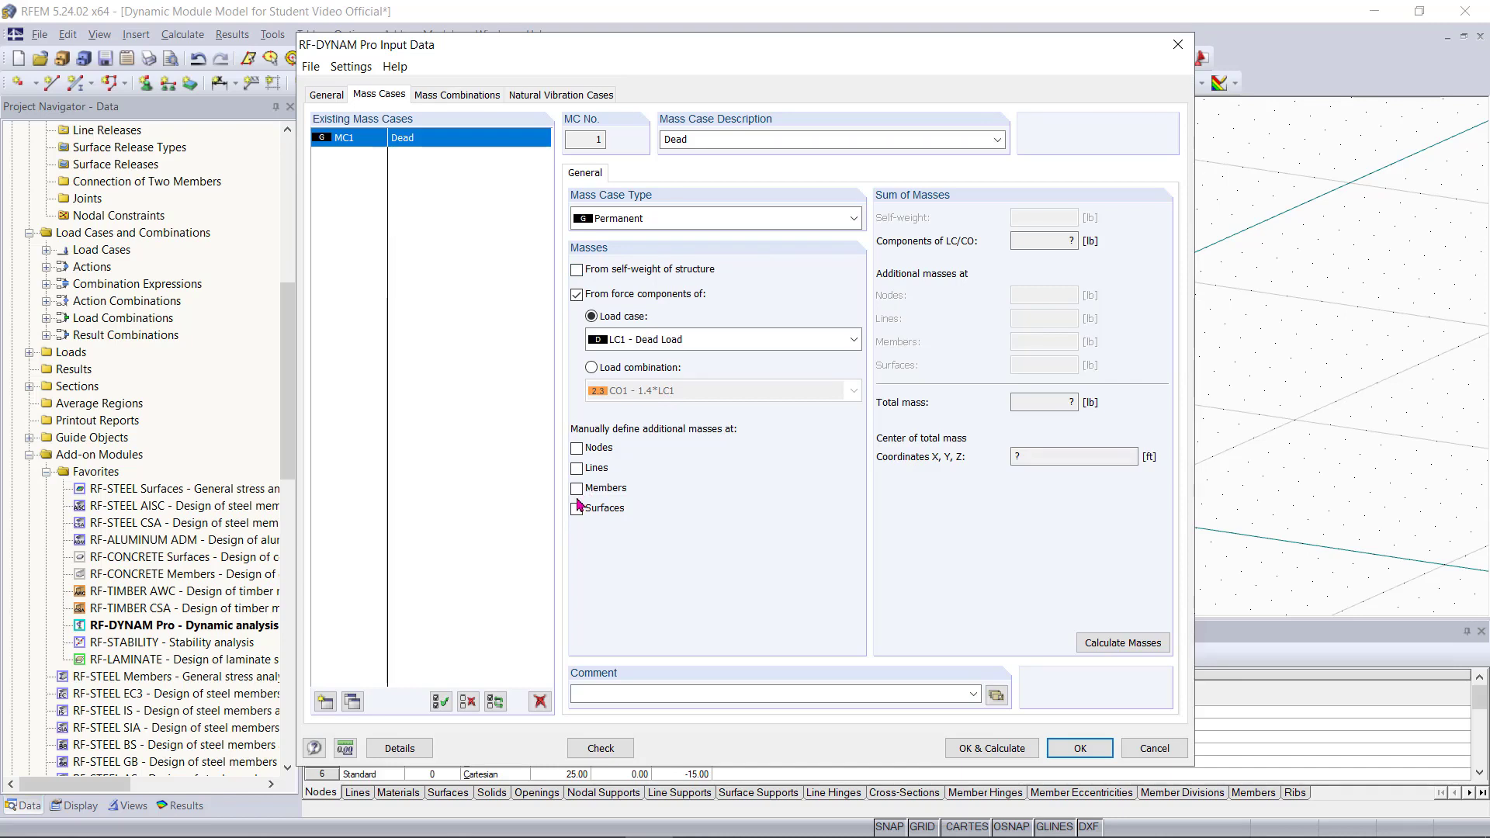
Add mass case MC2 'Live' drawing masses from LC2 - Live Load
{"action": "left_click", "coordinate": [353, 702]}
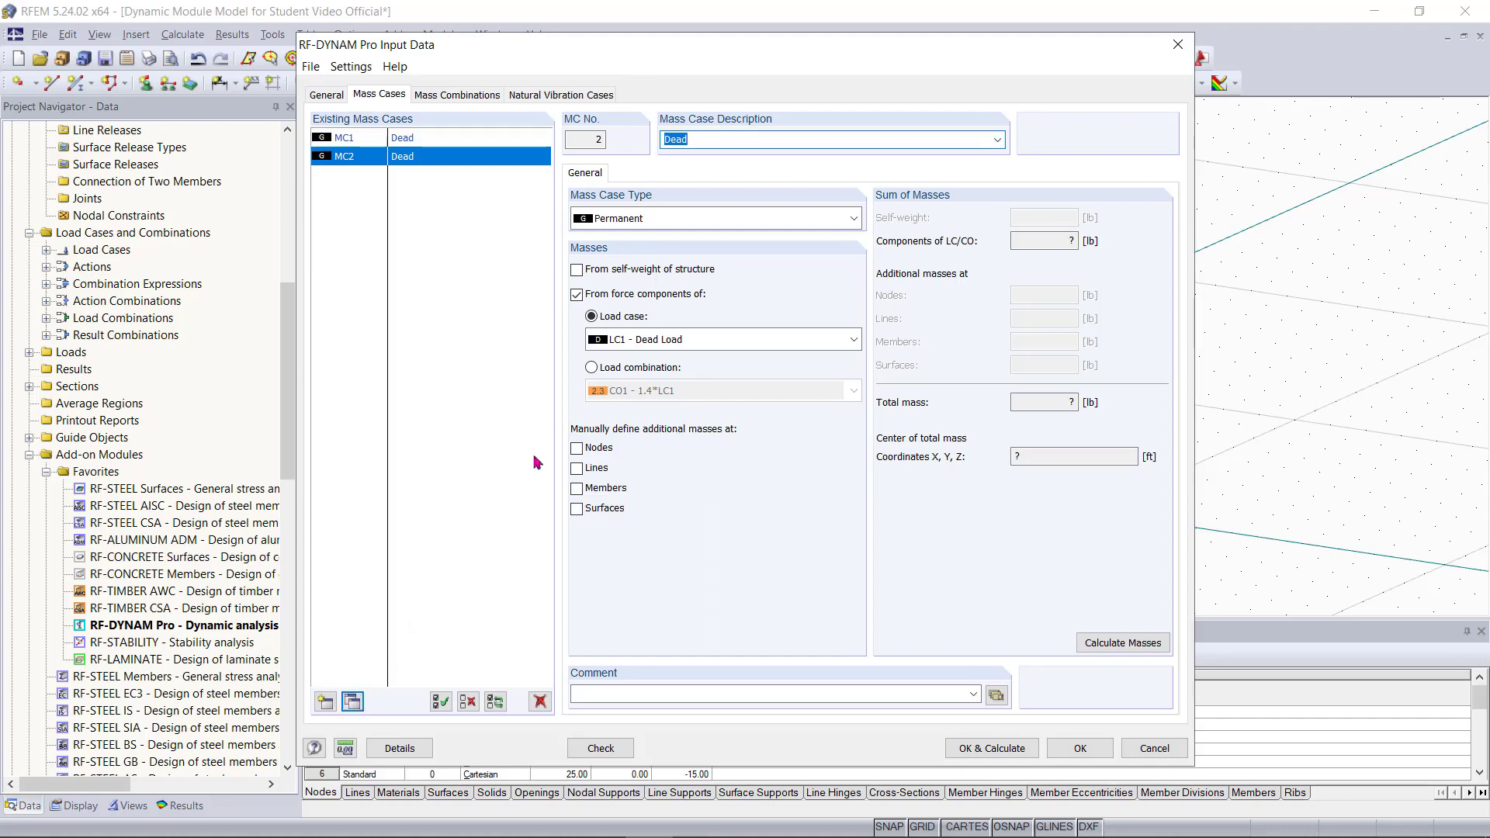
{"action": "type", "text": "Live"}
{"action": "left_click", "coordinate": [648, 339]}
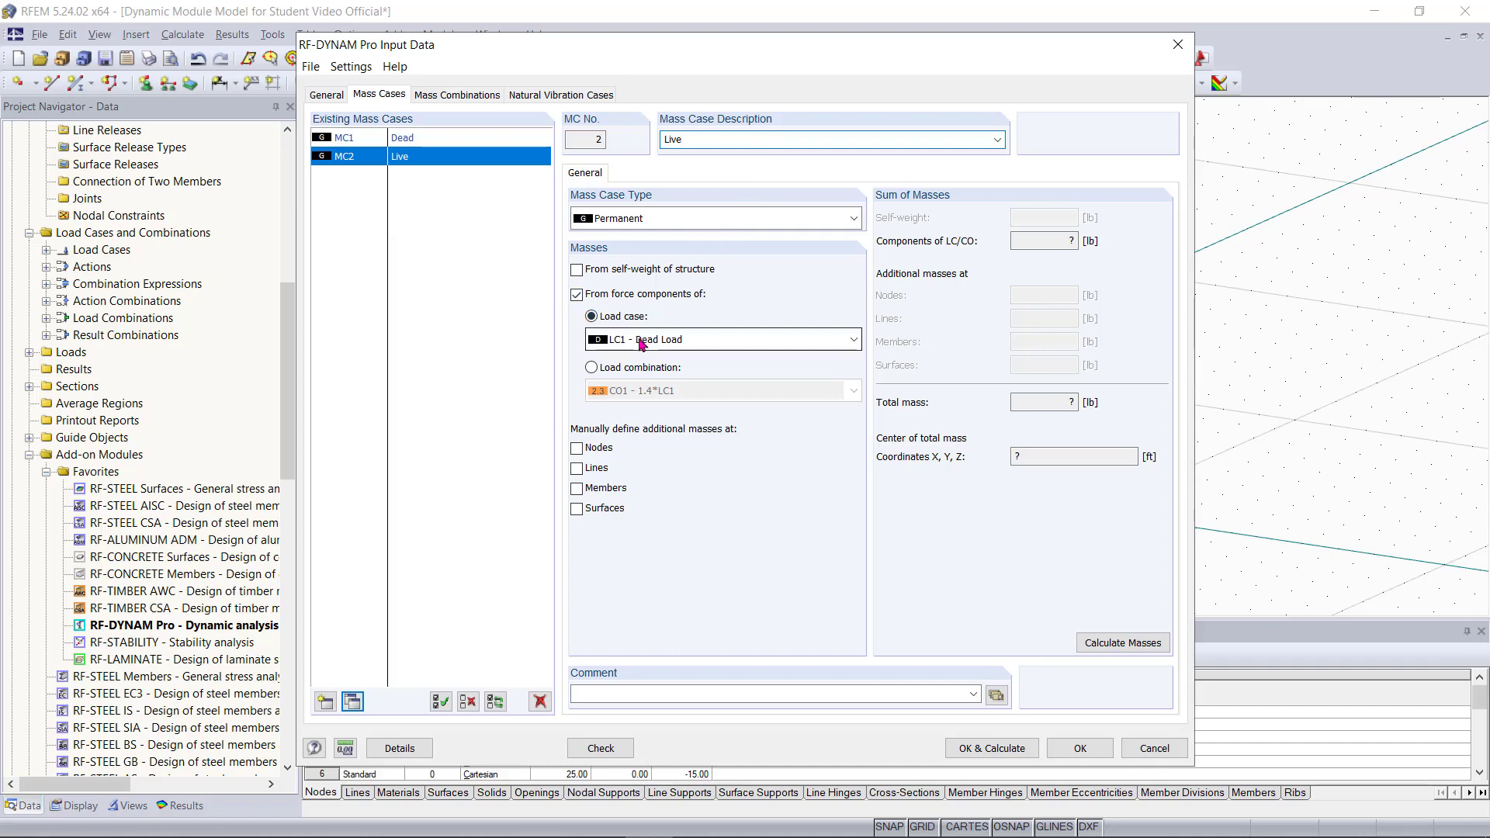
{"action": "left_click", "coordinate": [645, 386]}
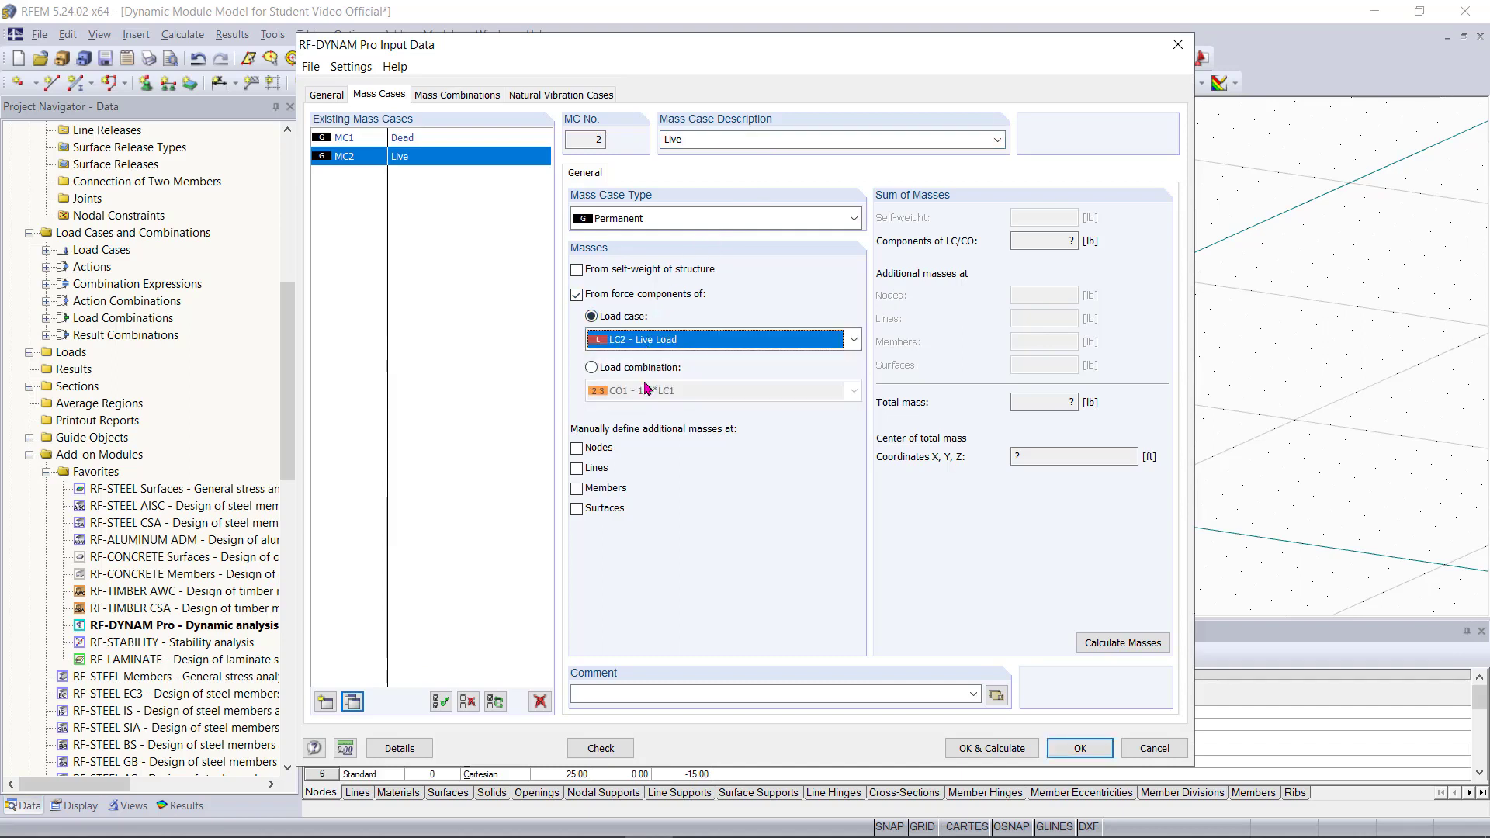
Add mass case MC3 'Snow' drawing masses from LC3 - Snow Load
{"action": "left_click", "coordinate": [353, 701]}
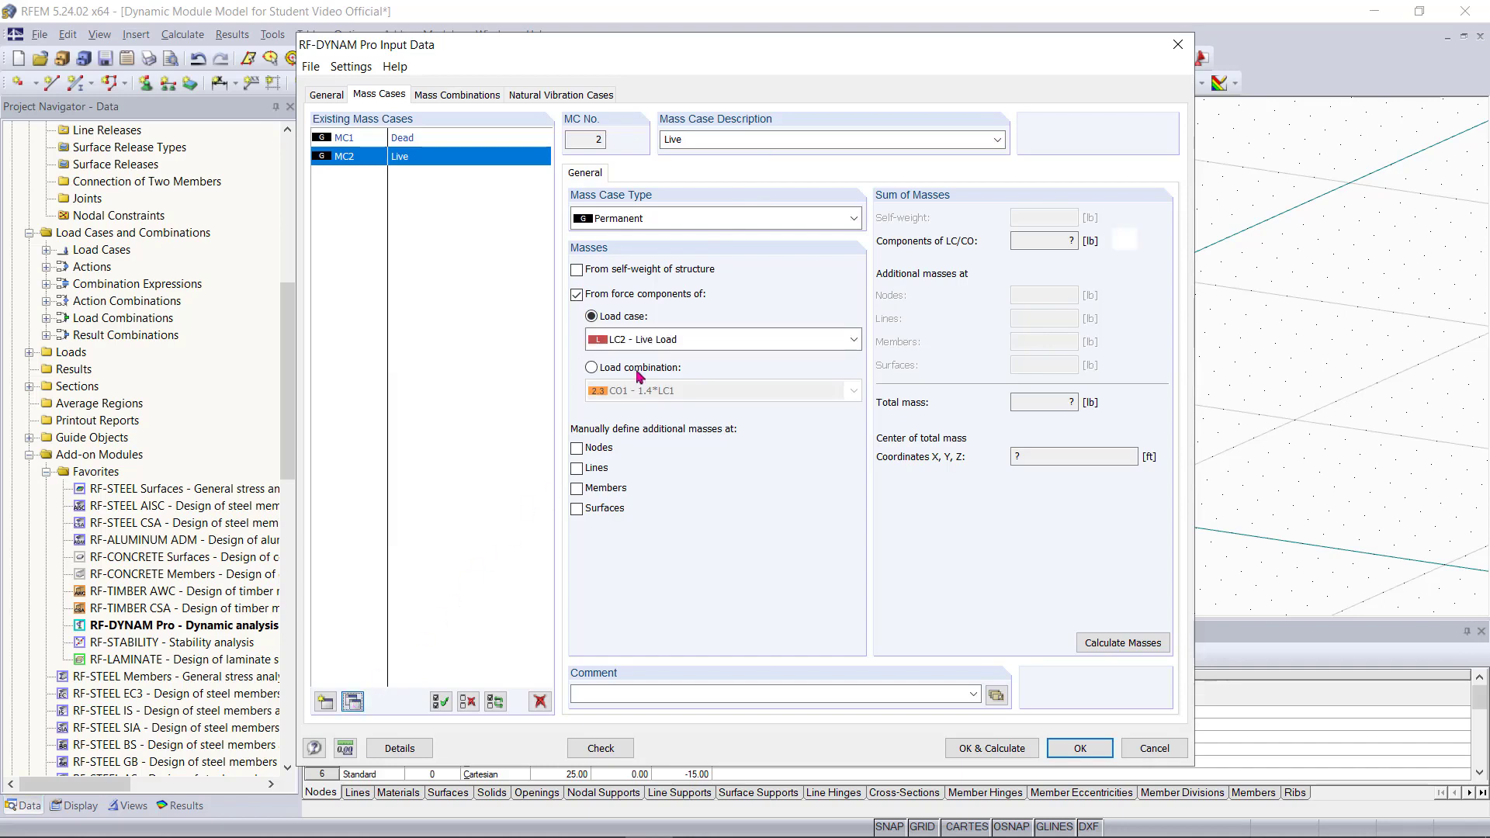
{"action": "type", "text": "S"}
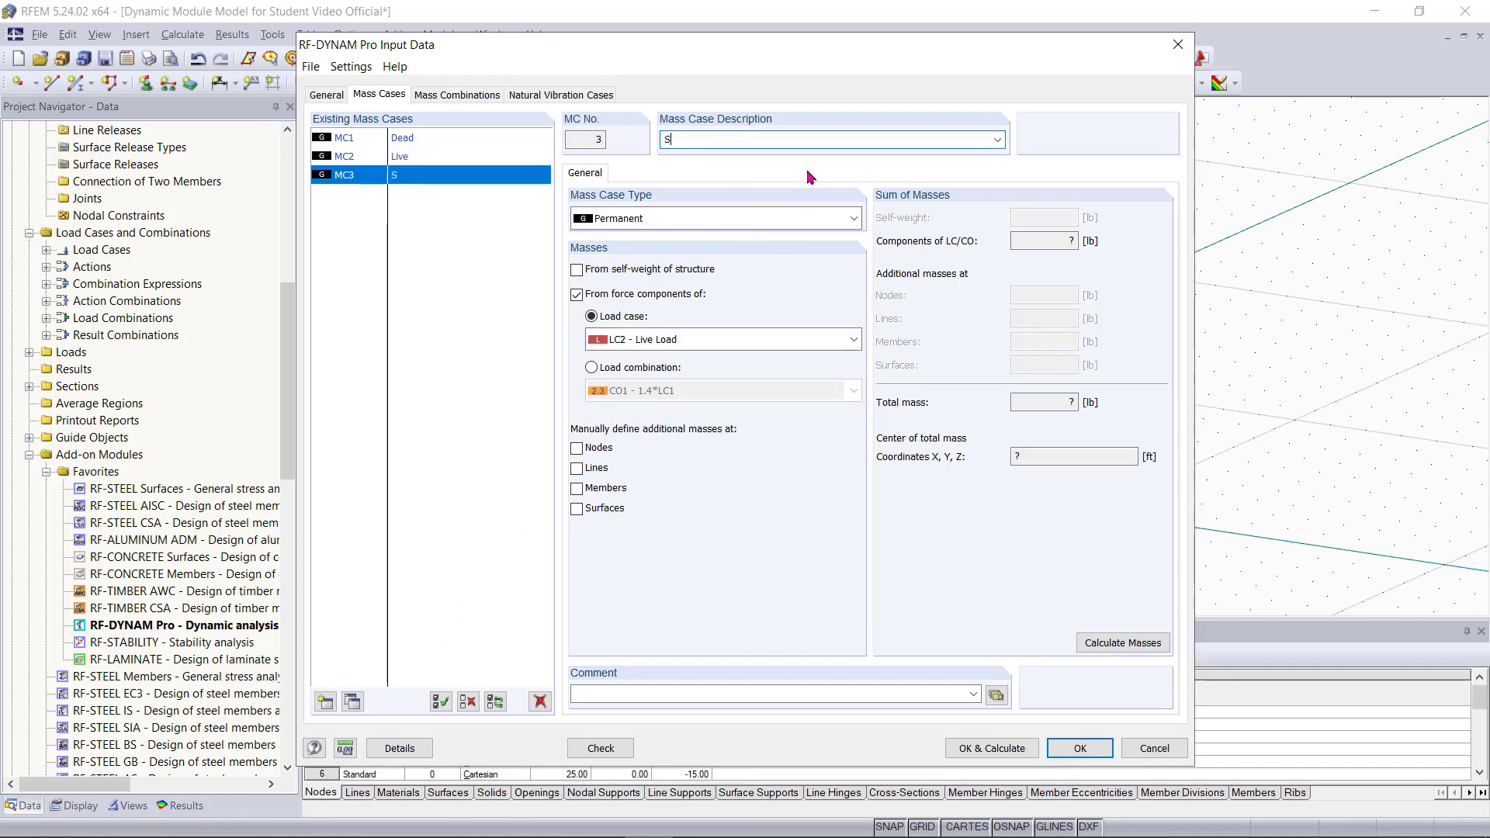
{"action": "type", "text": "now"}
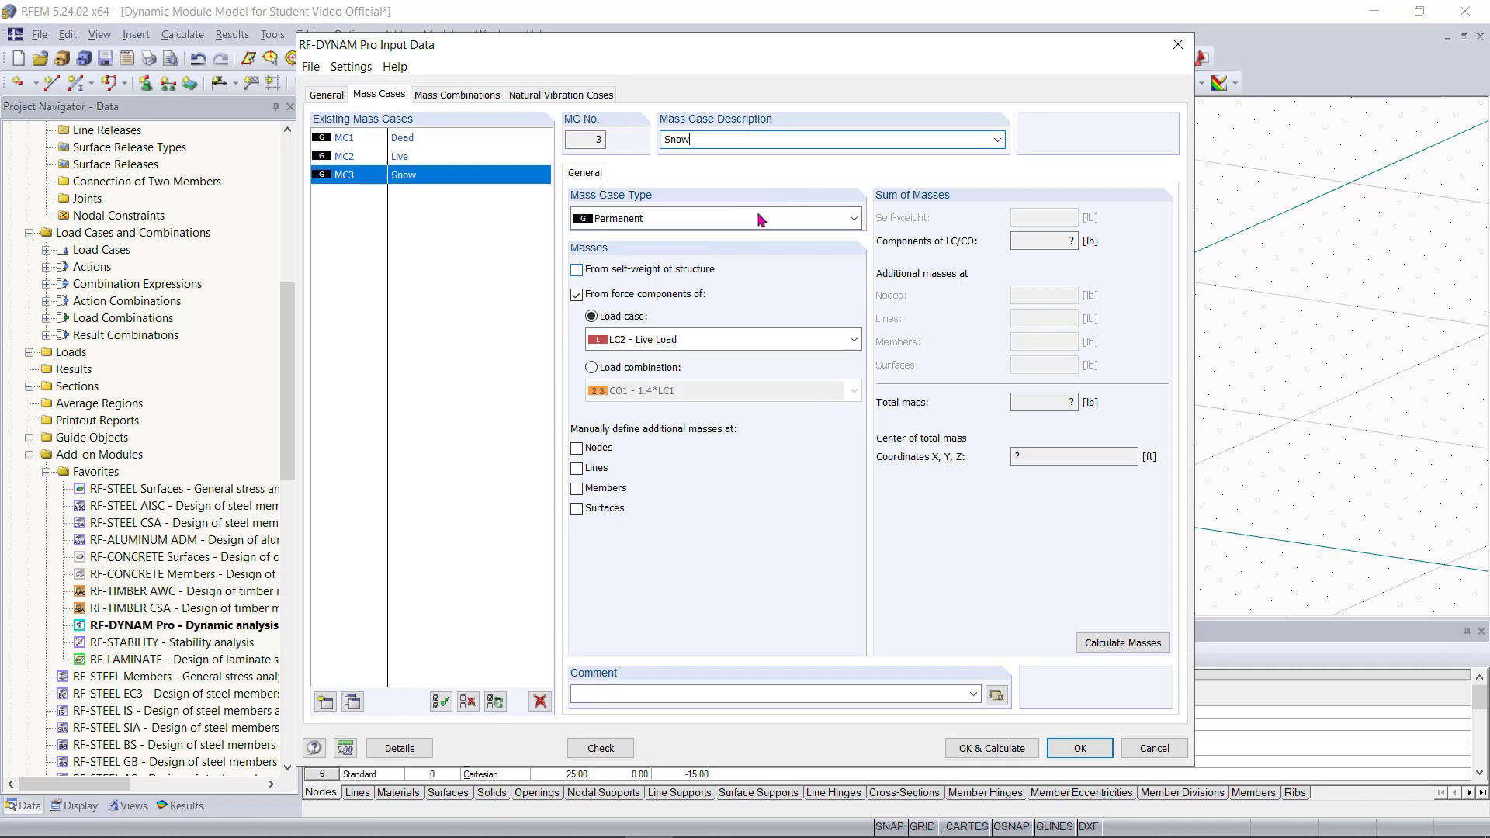
{"action": "left_click", "coordinate": [627, 339]}
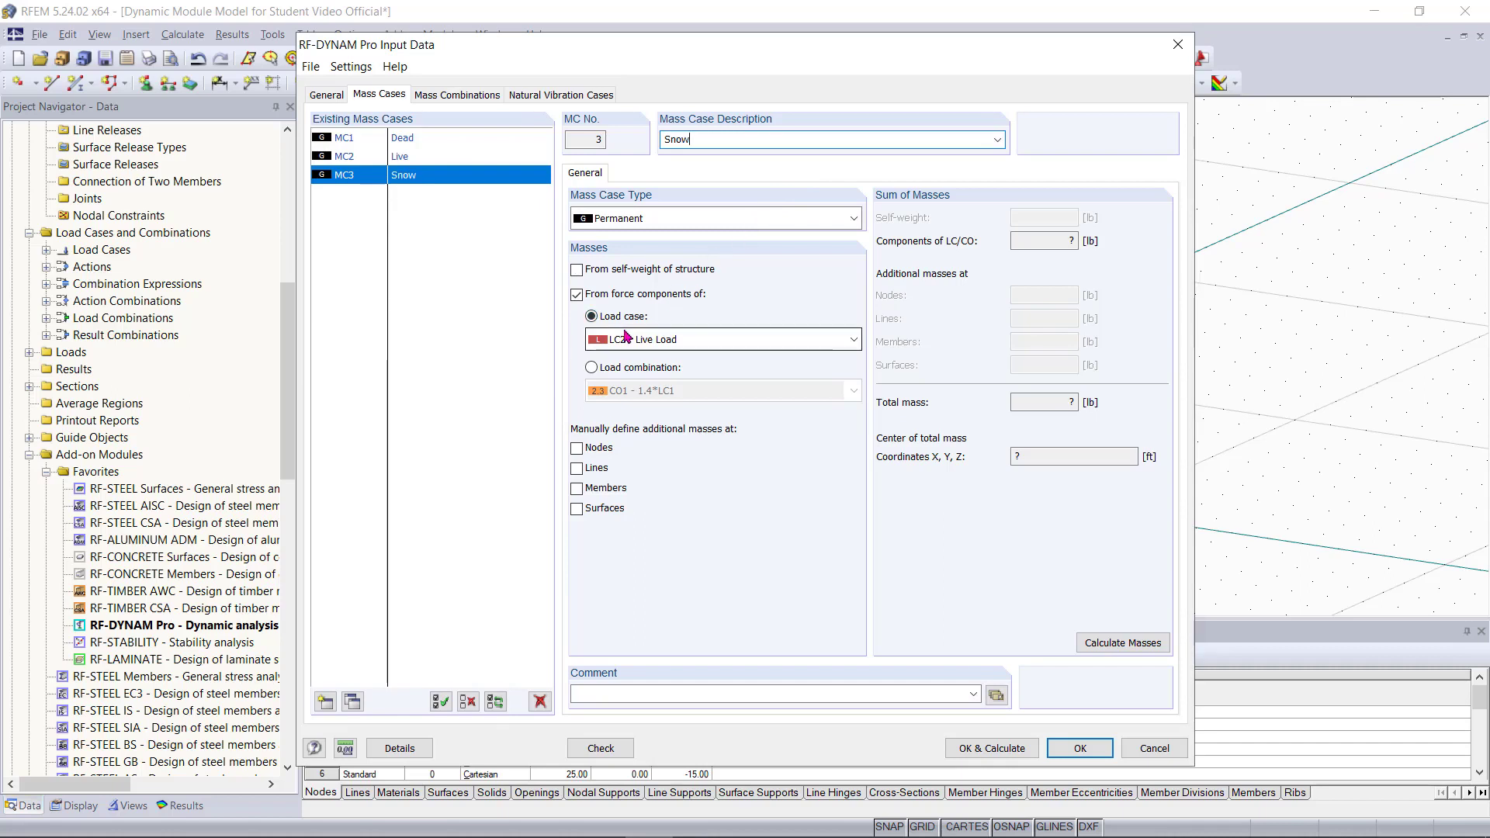
{"action": "left_click", "coordinate": [639, 390]}
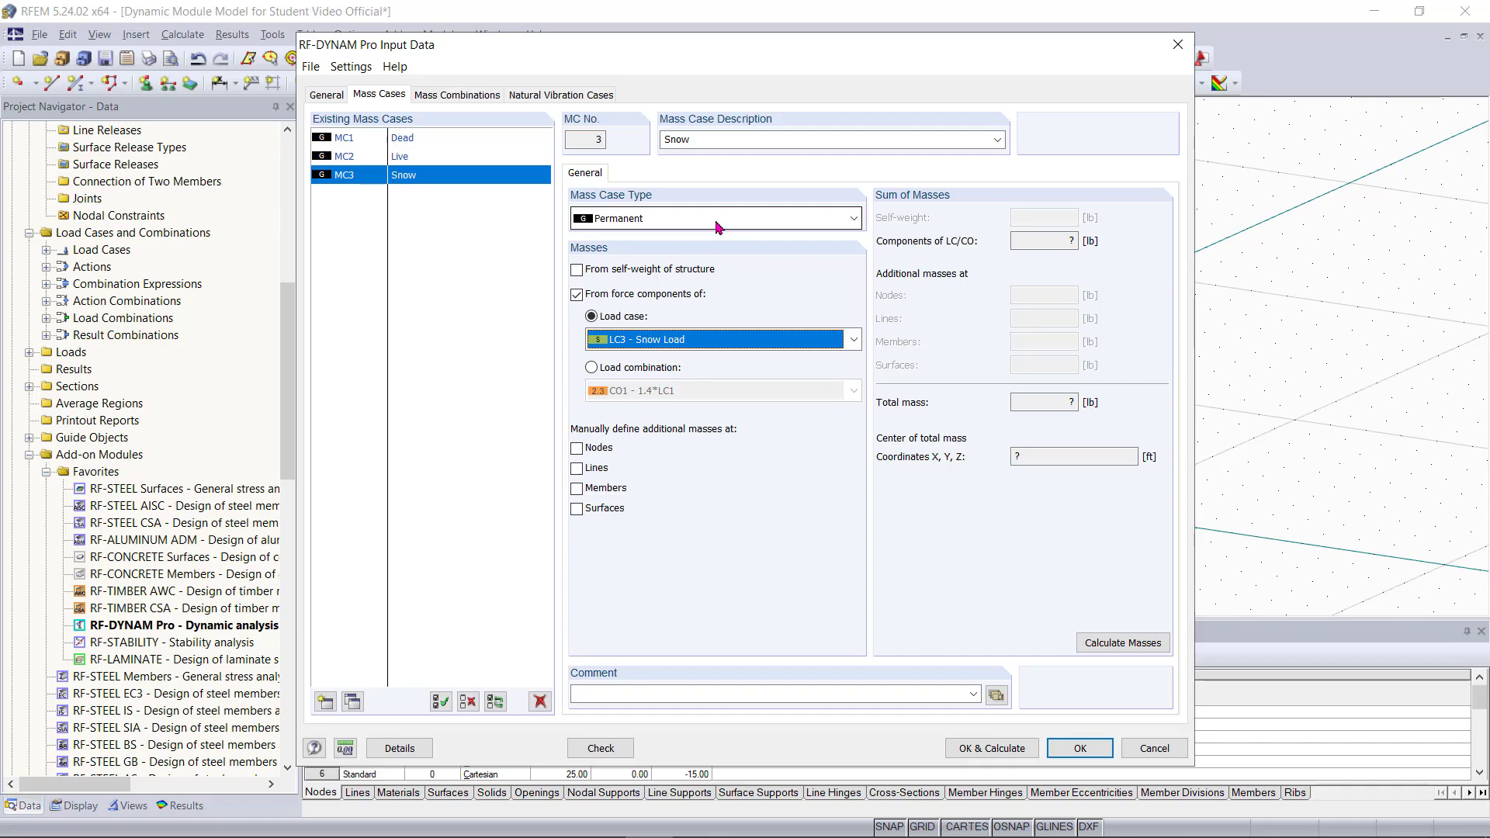
Show the empty MCO1 mass combination with Dead, Live and Snow available
{"action": "left_click", "coordinate": [472, 95]}
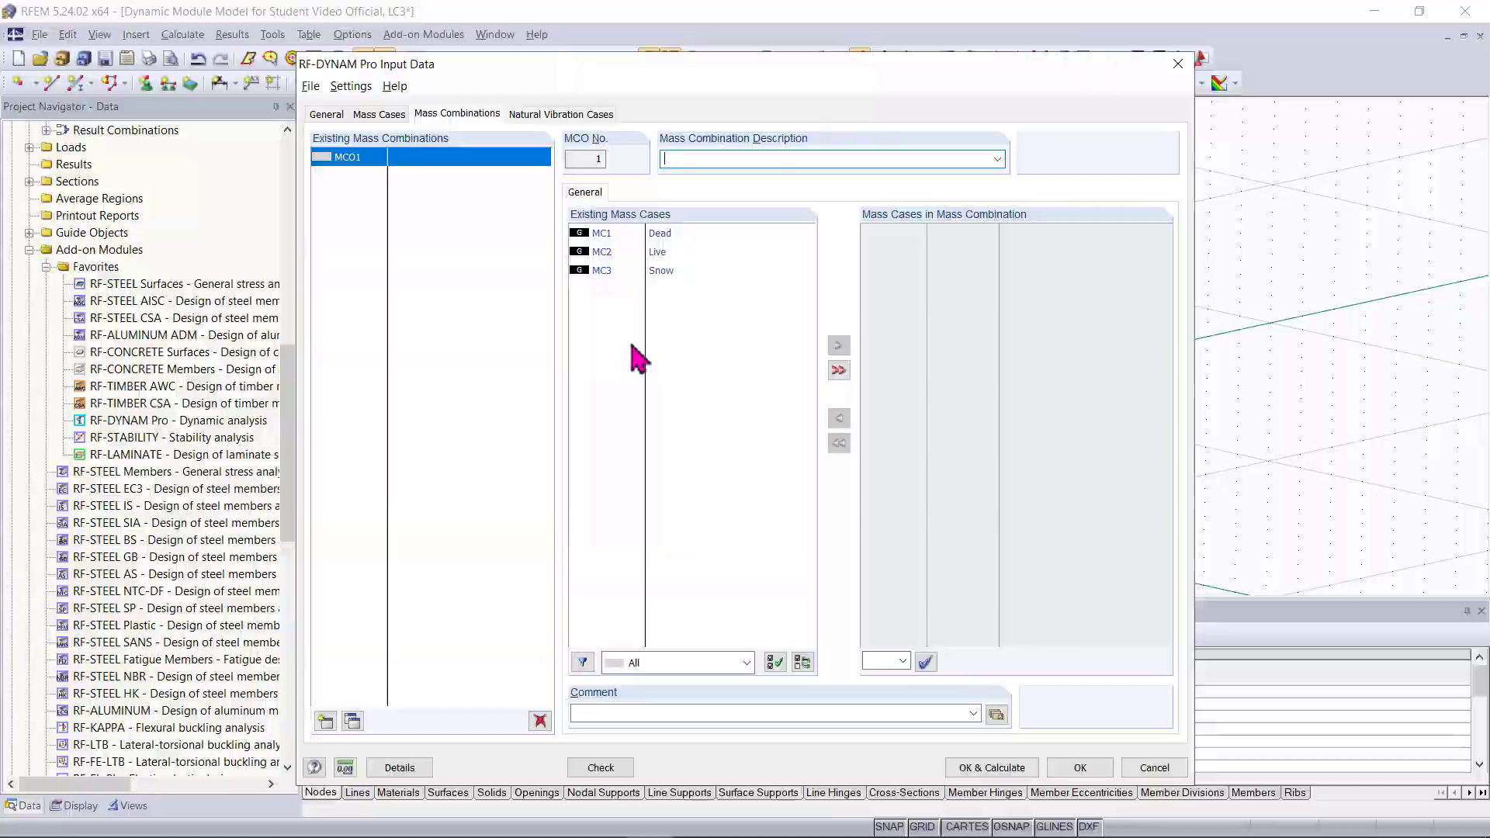
Consult ASCE 7 section 12.7.2 Effective Seismic Weight in the PDF reader
{"action": "key", "text": "alt+Tab"}
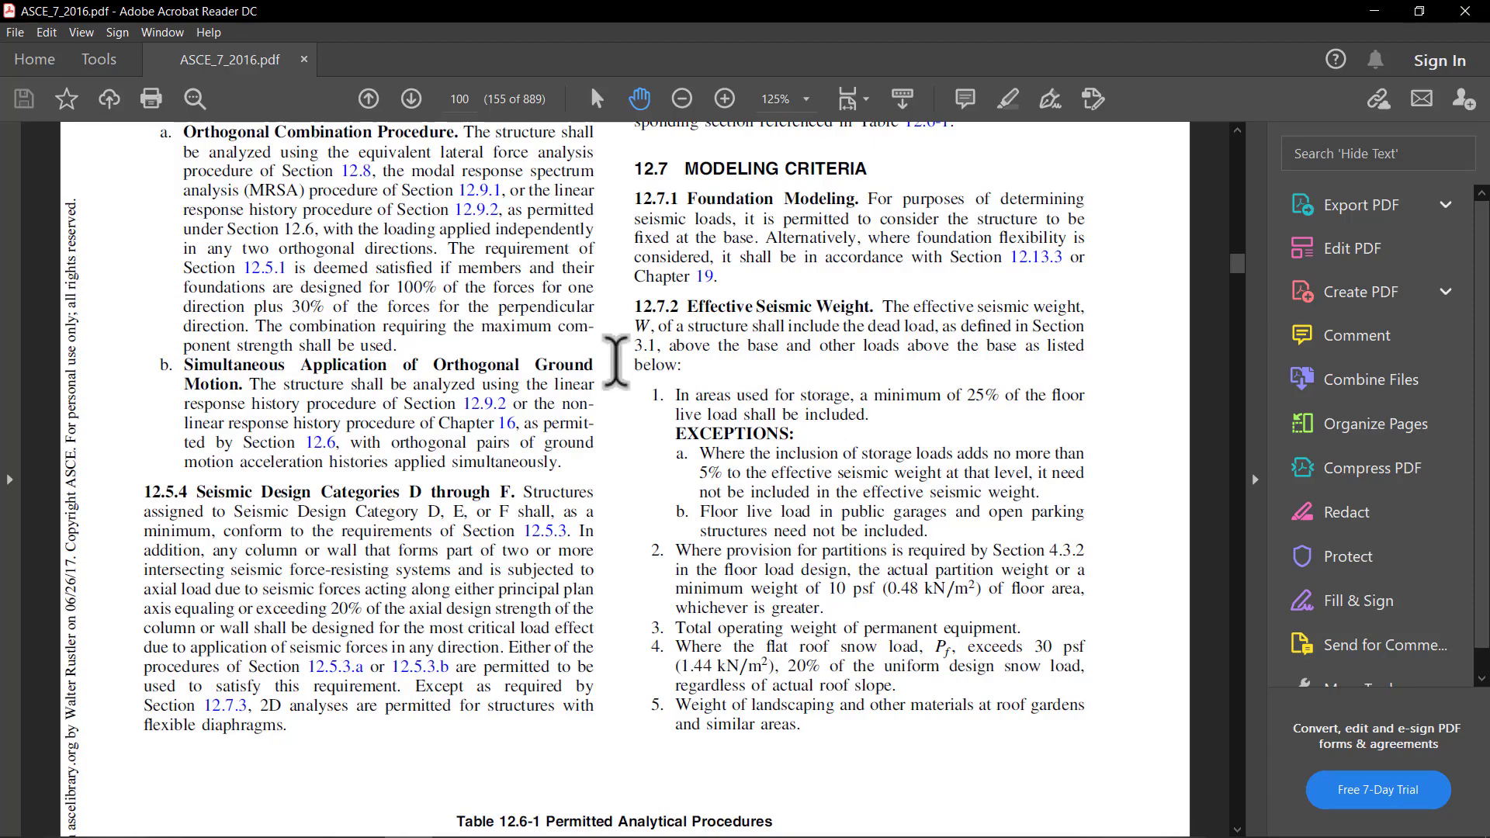
{"action": "key", "text": "super"}
Back in RFEM, add MC1 Dead to mass combination MCO1 at factor 1.00
{"action": "left_click", "coordinate": [647, 819]}
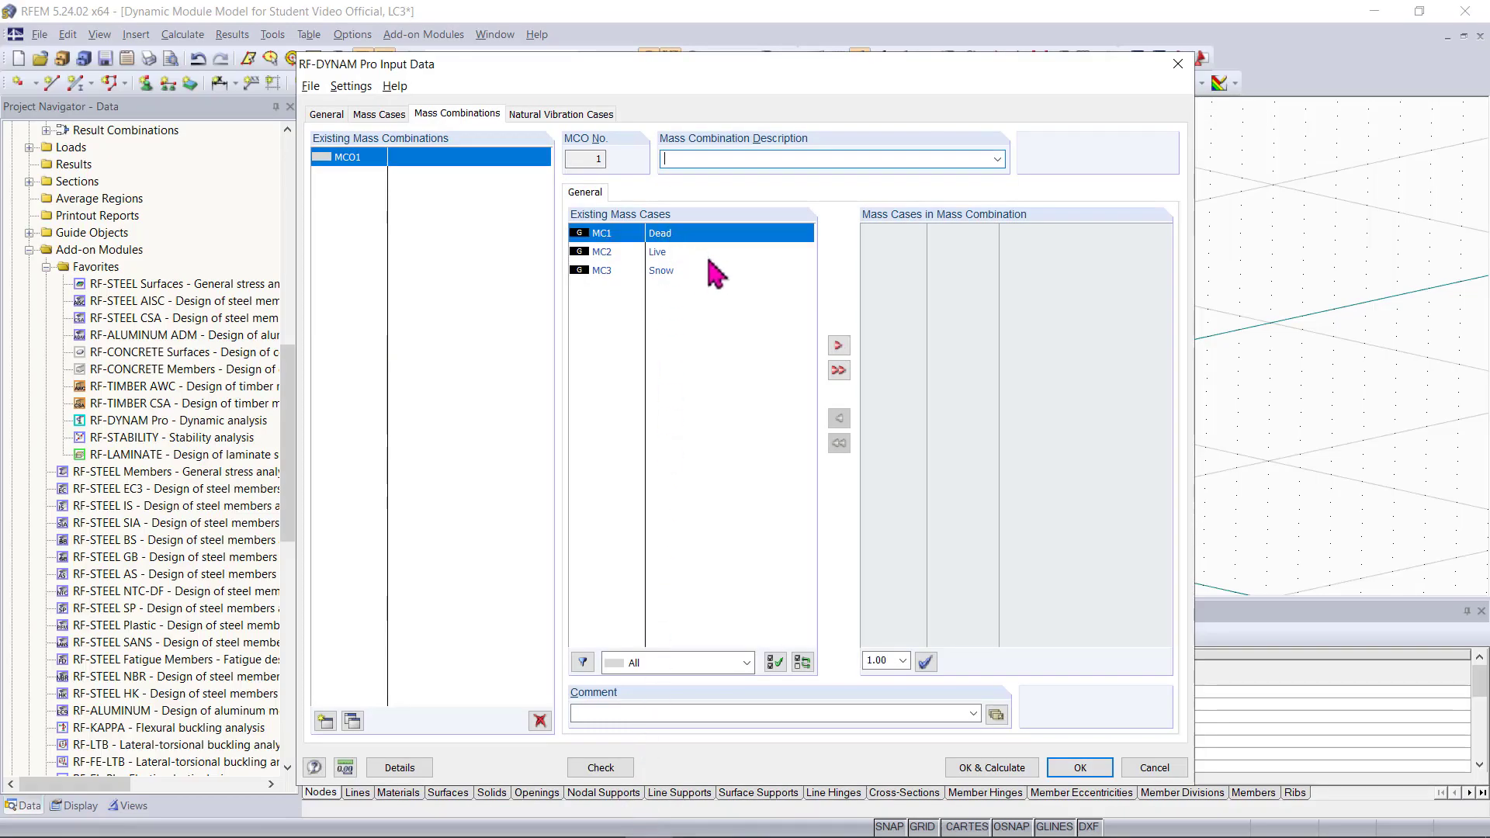
{"action": "left_click", "coordinate": [838, 344]}
{"action": "left_click", "coordinate": [898, 231]}
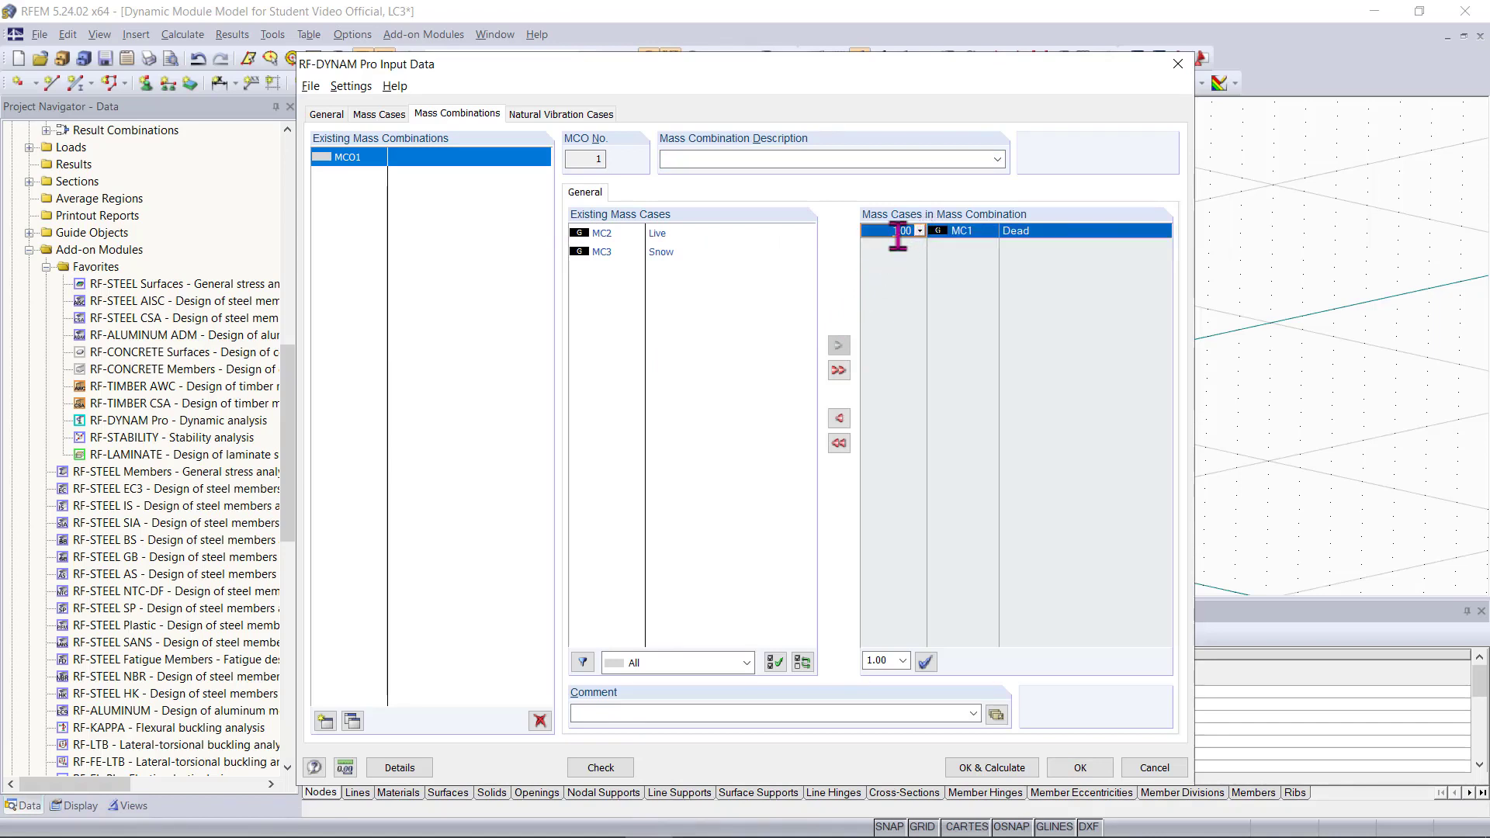
Add MC2 Live to MCO1 with a factor of 0.25
{"action": "left_click", "coordinate": [665, 253]}
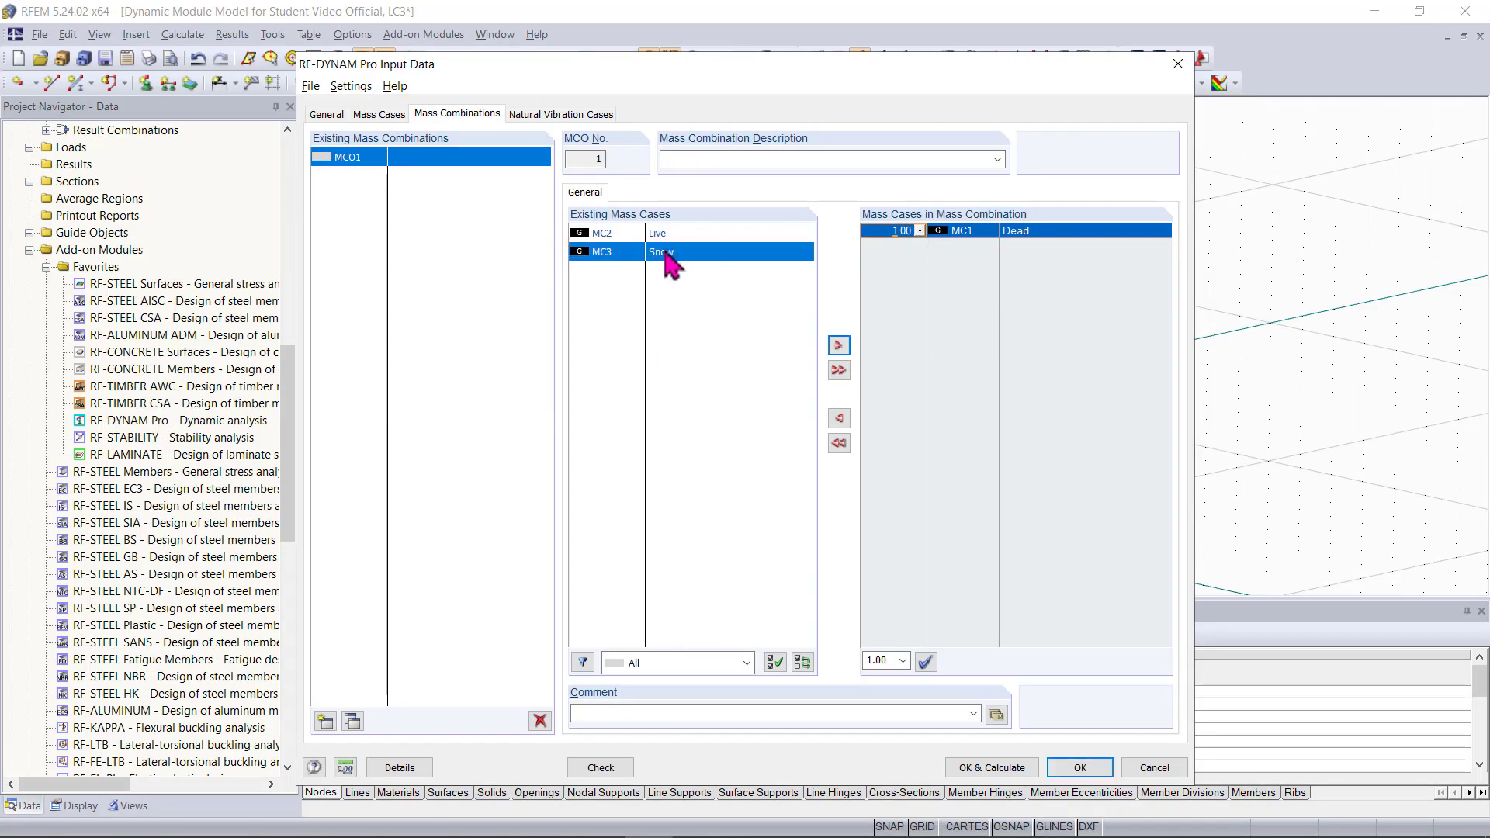
{"action": "left_click", "coordinate": [764, 289]}
{"action": "left_click", "coordinate": [839, 346]}
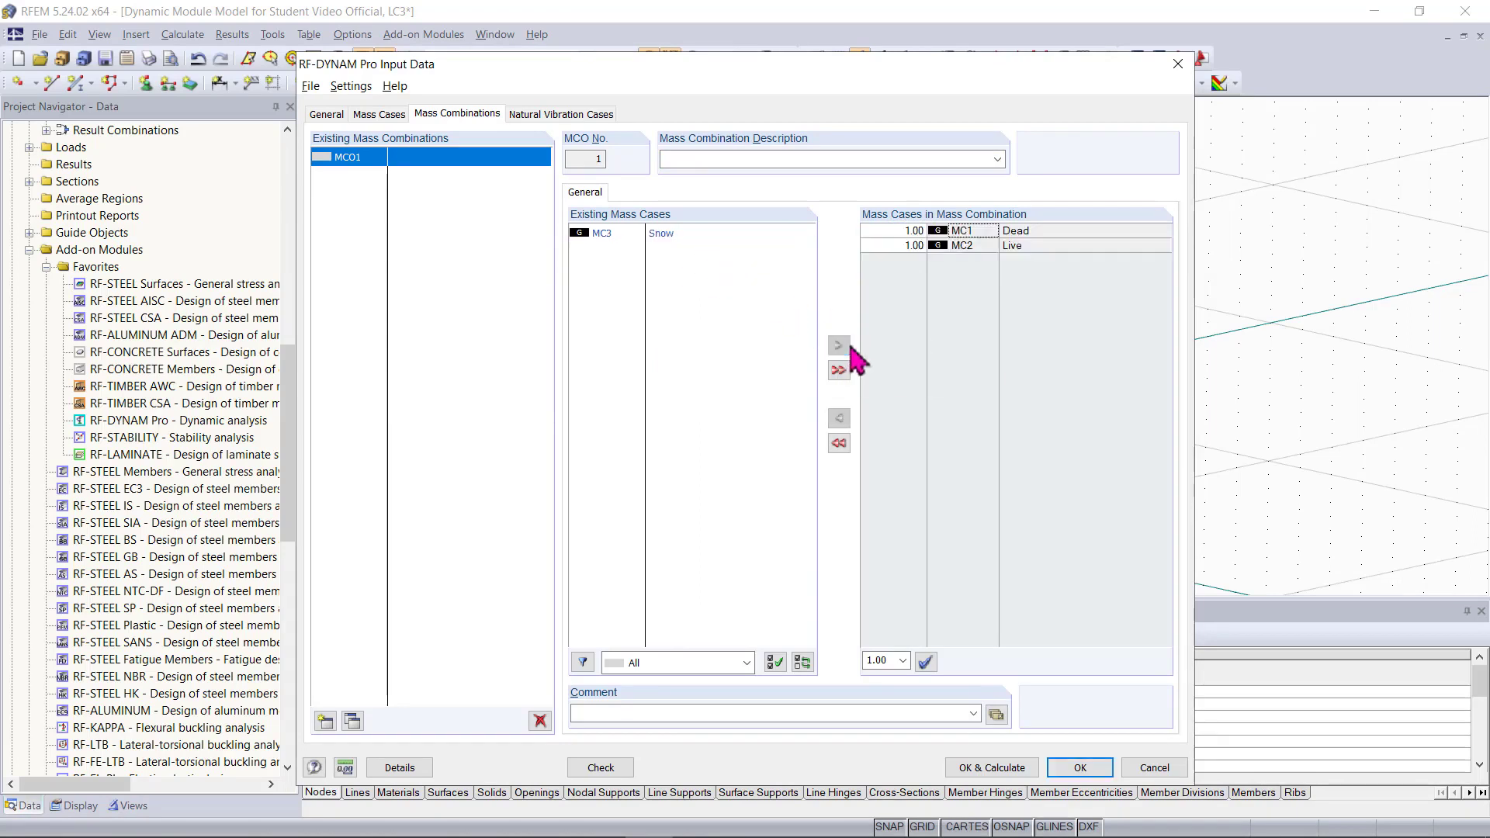
{"action": "left_click", "coordinate": [911, 245]}
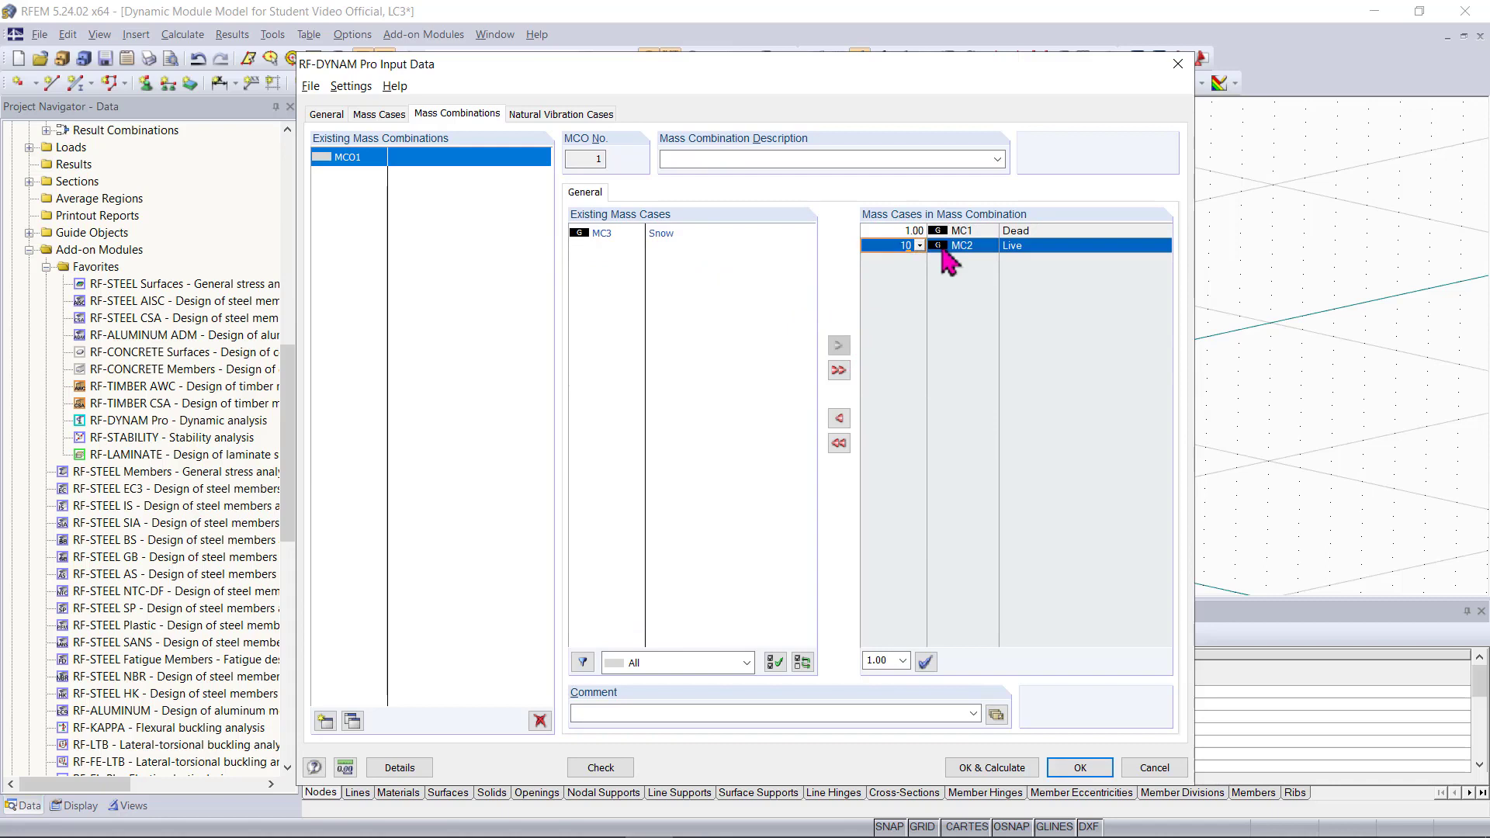
{"action": "type", "text": "0.20"}
{"action": "key", "text": "BackSpace"}
{"action": "type", "text": "5"}
{"action": "left_click", "coordinate": [962, 314]}
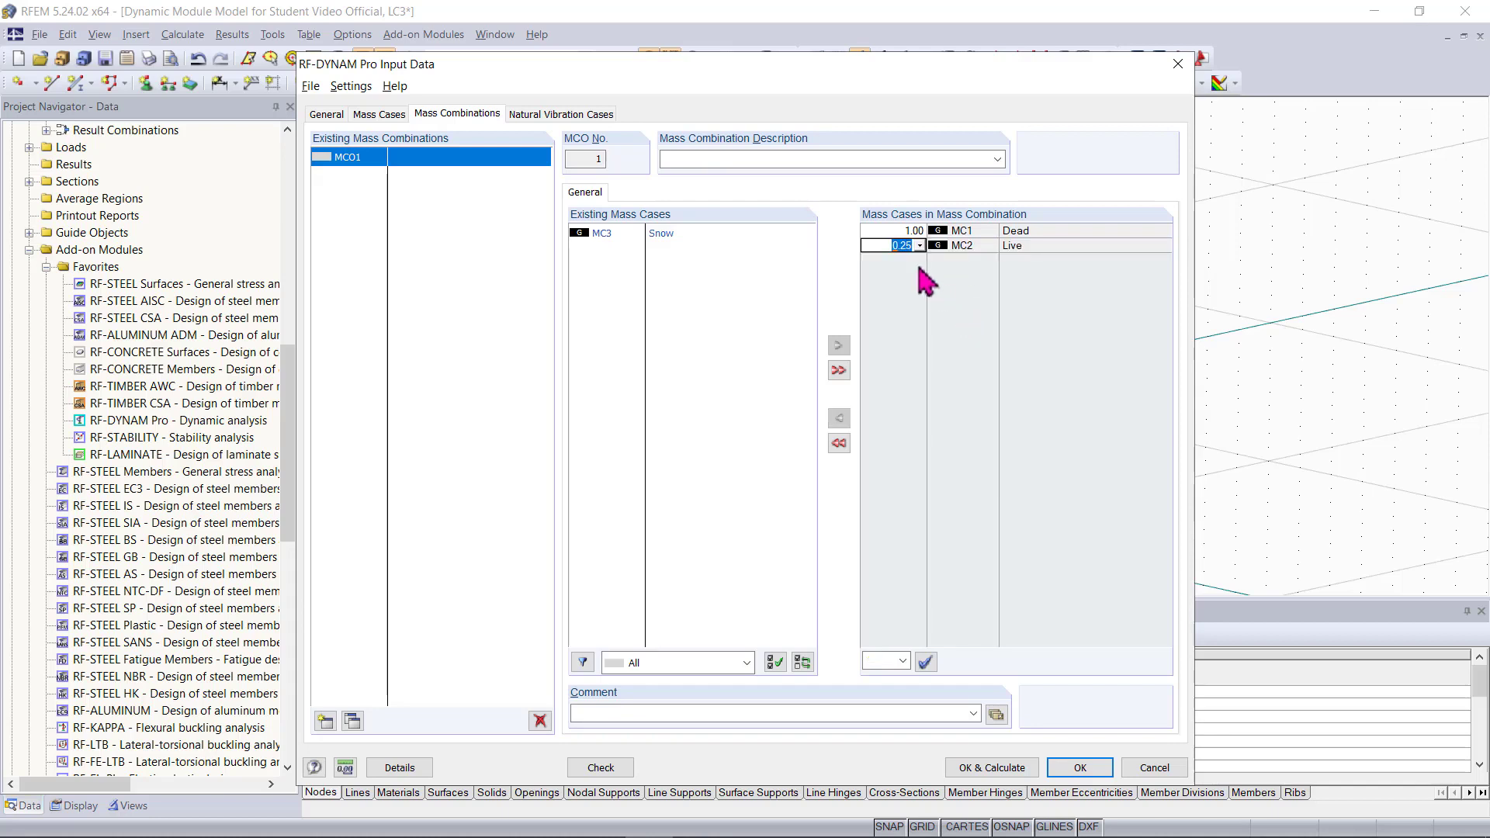
{"action": "left_click", "coordinate": [926, 281]}
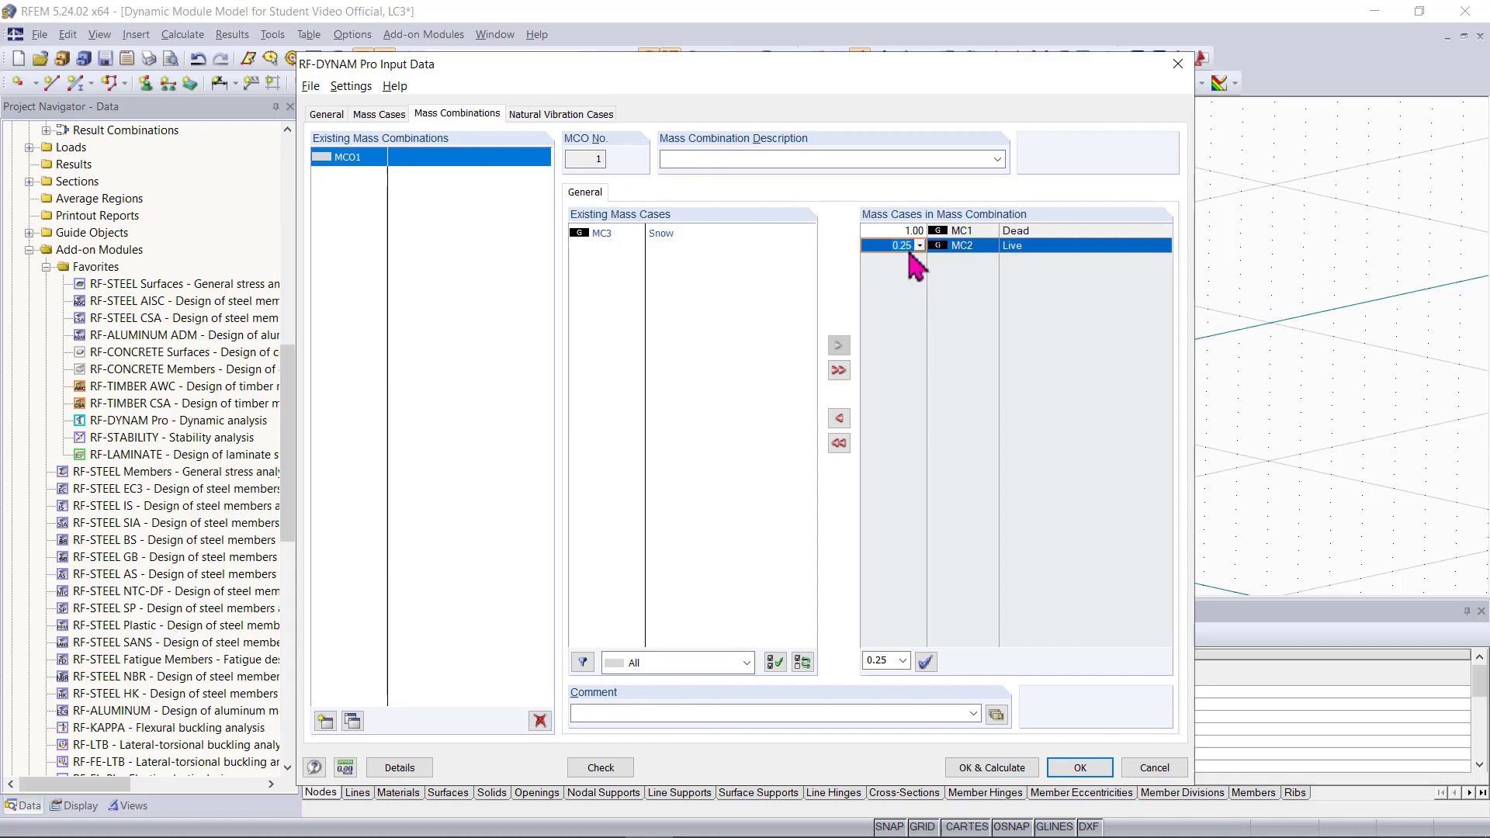
{"action": "left_click", "coordinate": [1030, 284]}
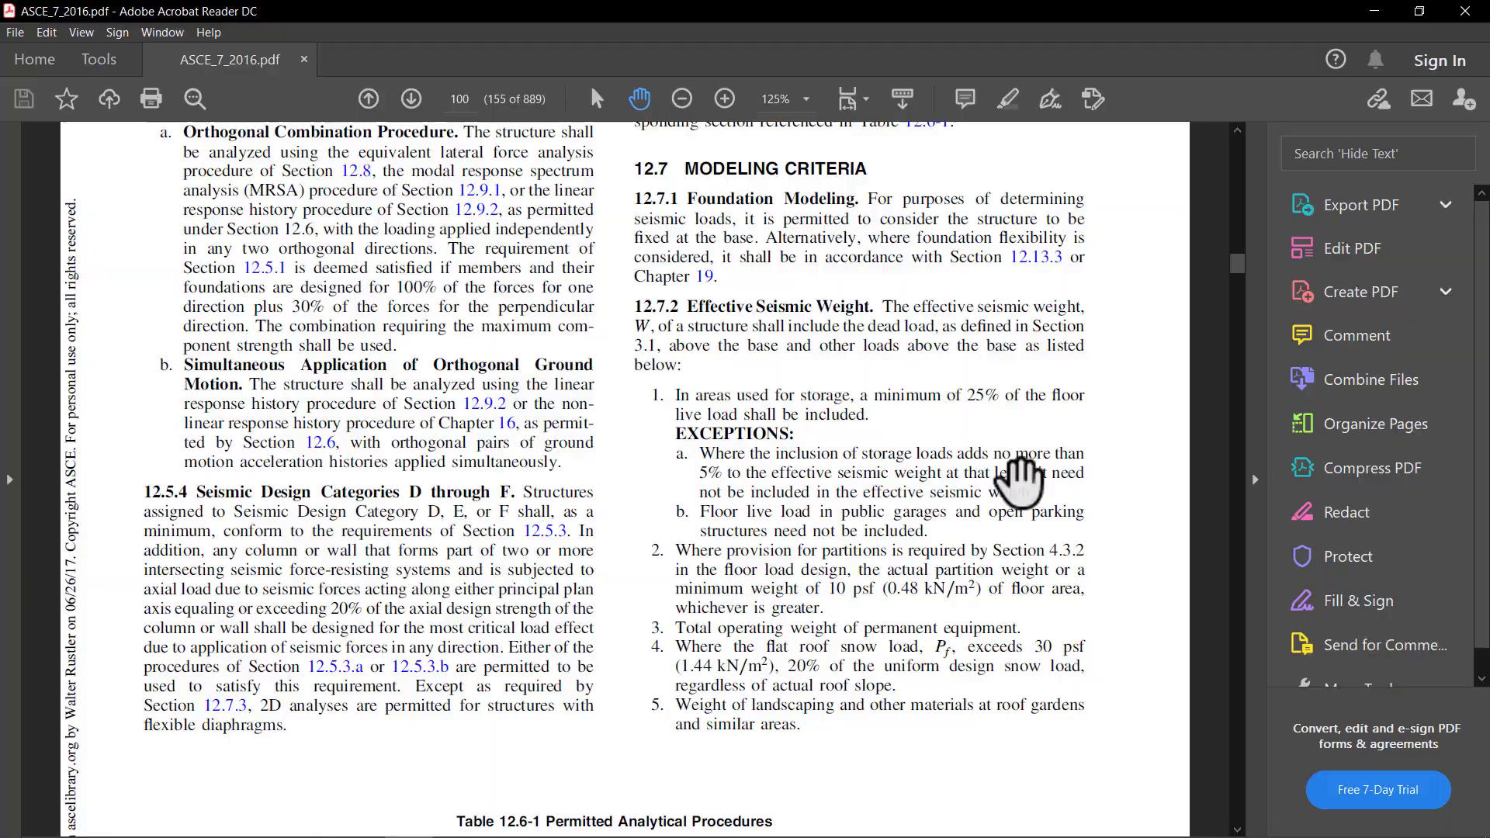
Accept the RF-DYNAM Pro input and return to the LC3 Snow Load model
{"action": "key", "text": "alt+Tab"}
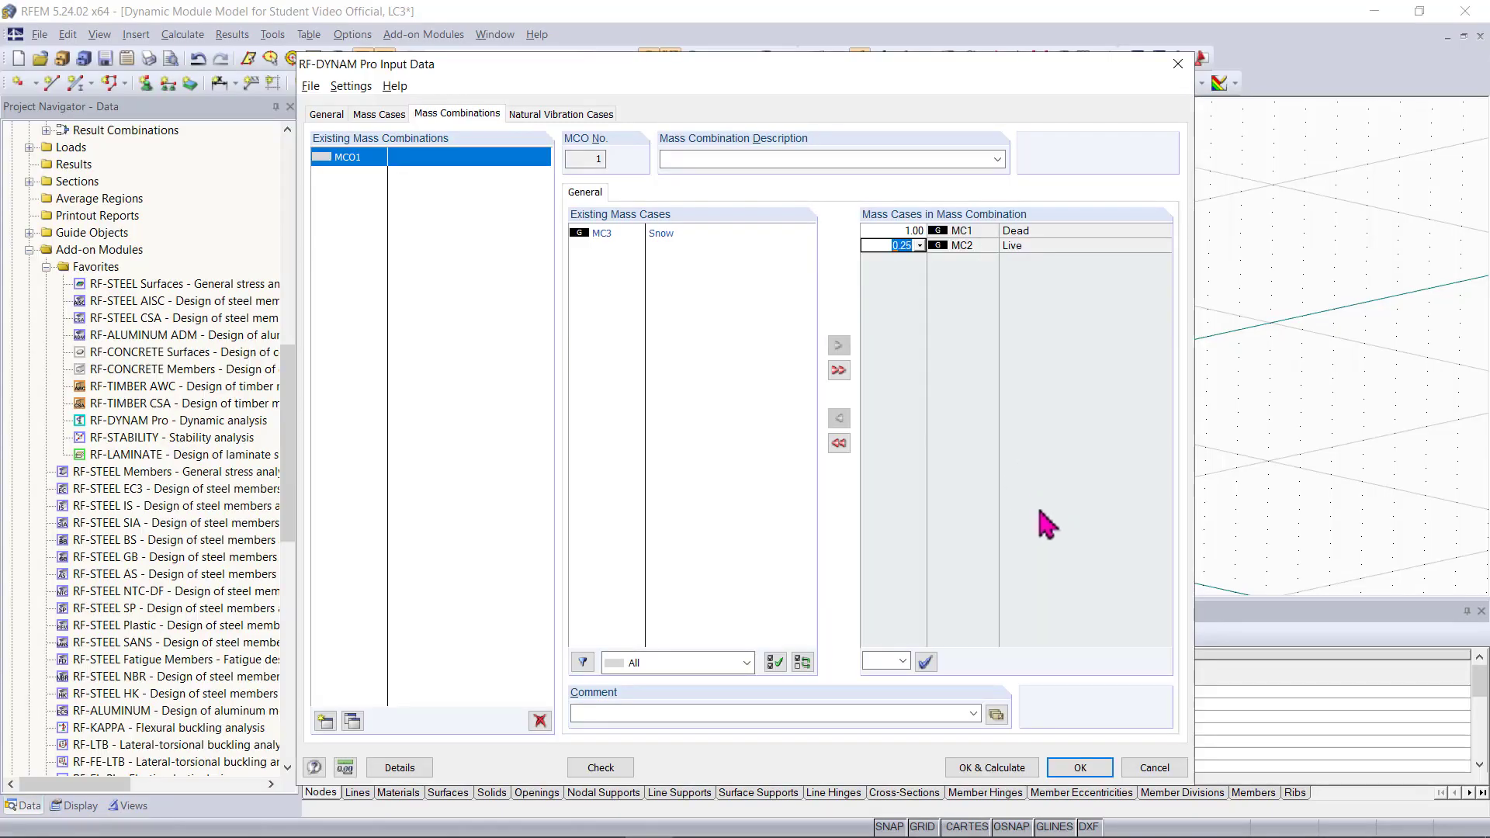
{"action": "left_click", "coordinate": [1080, 768]}
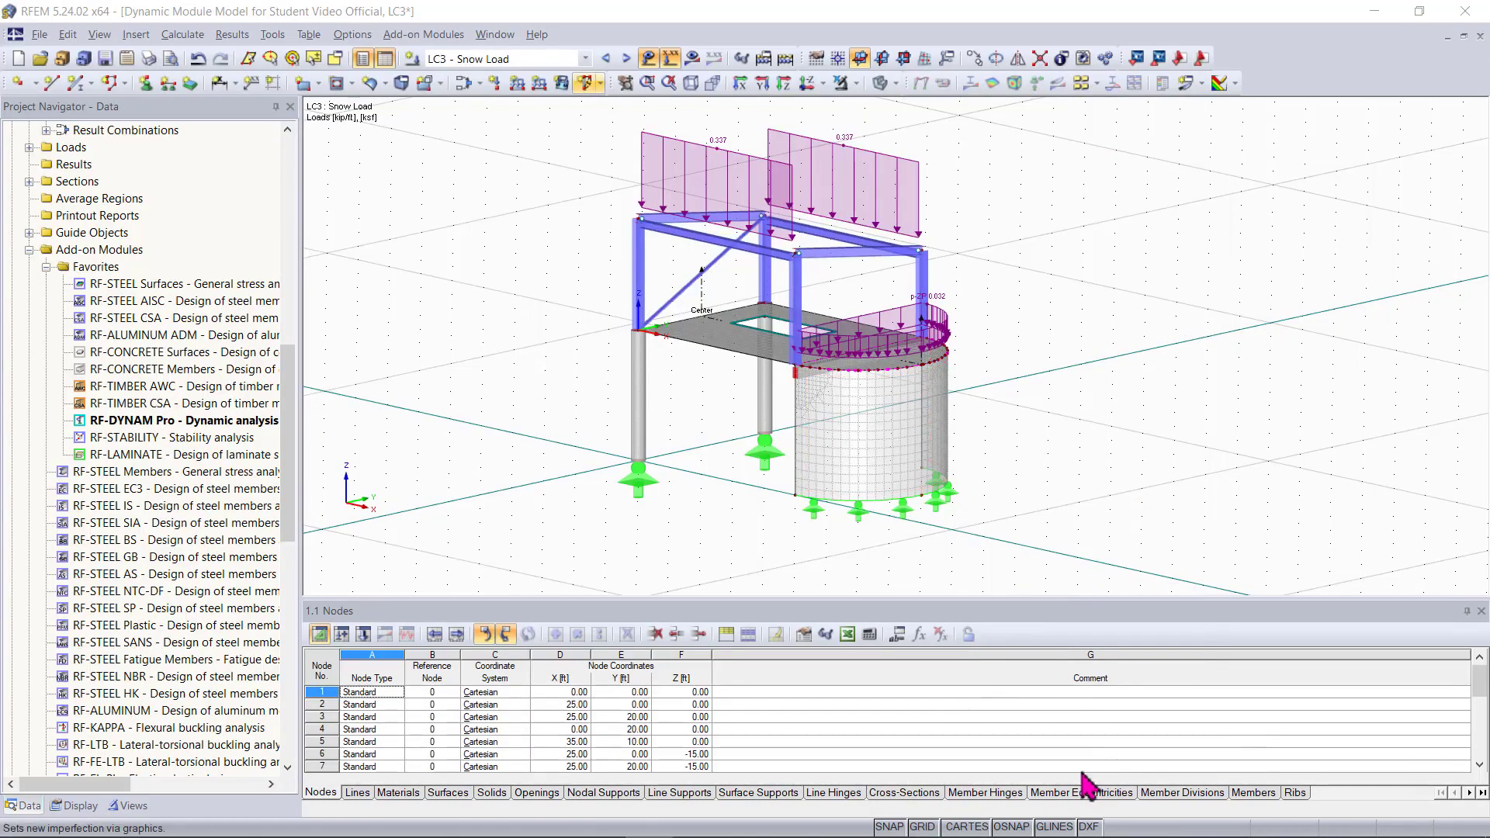
{"action": "middle_click_drag", "start_coordinate": [964, 297], "coordinate": [1008, 289]}
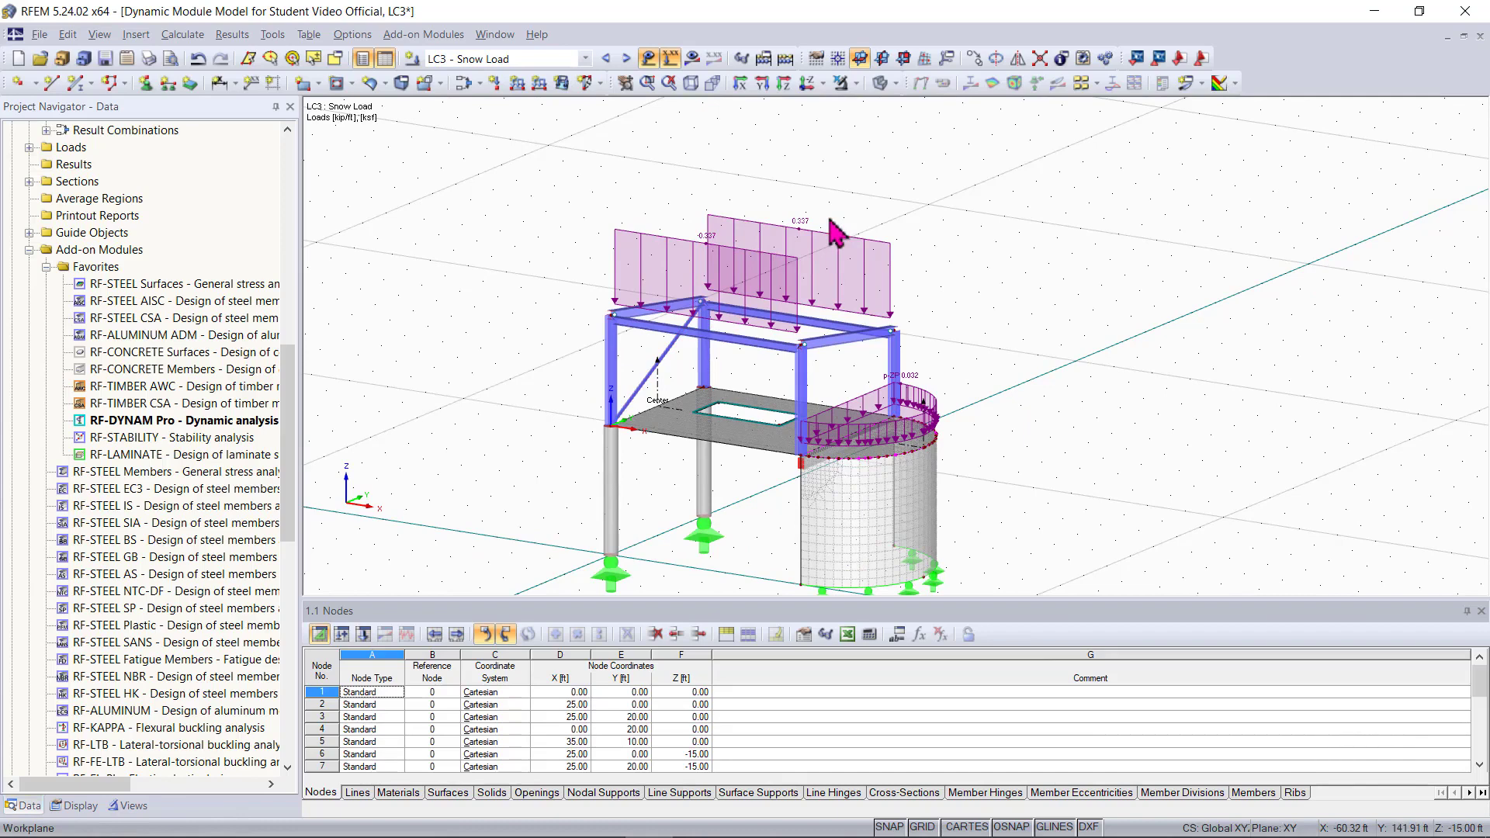
{"action": "left_click", "coordinate": [200, 419]}
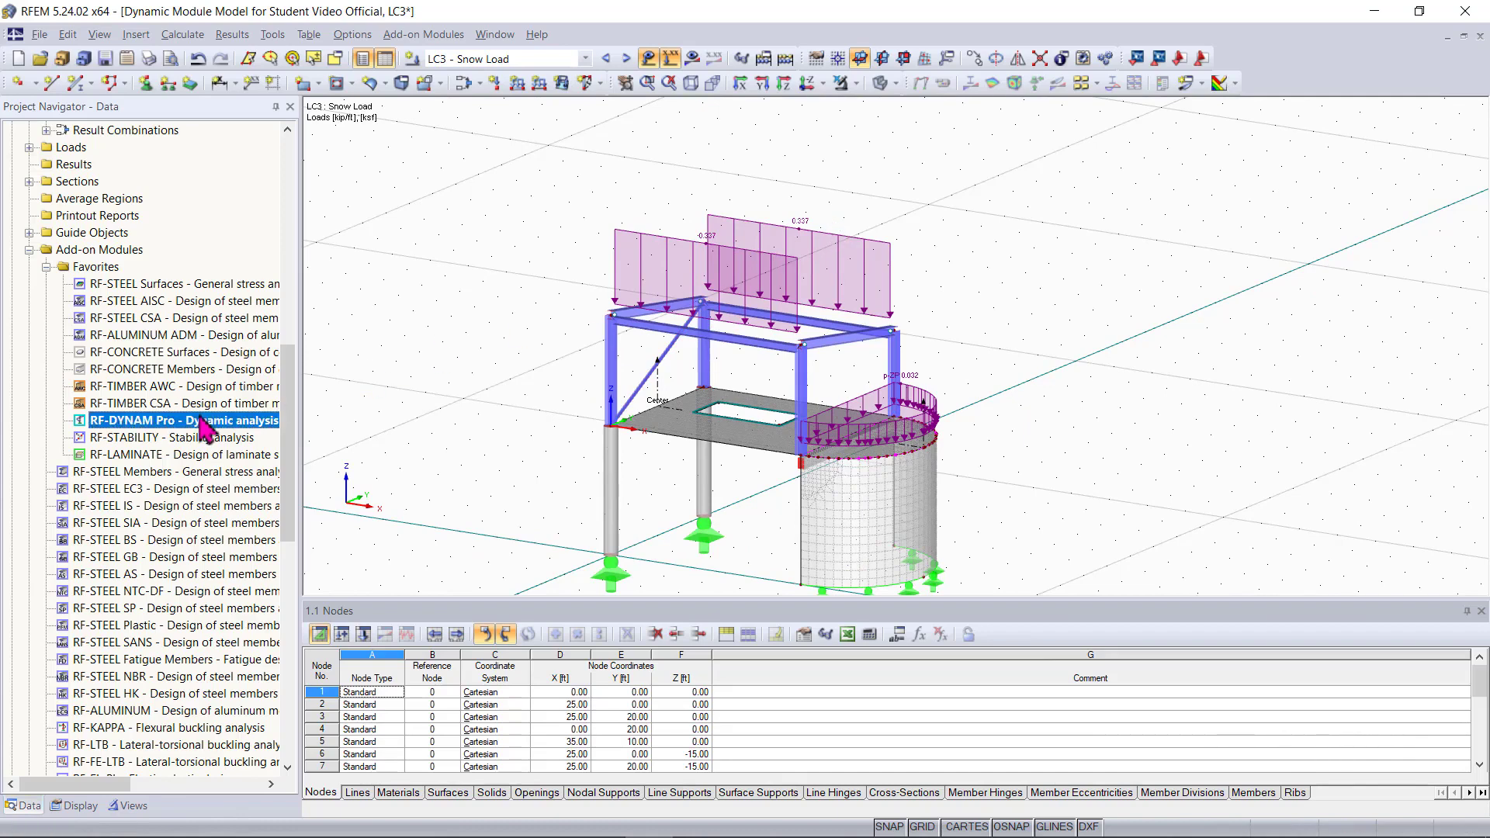
Add MC3 Snow to MCO1 at factor 0.20 and describe it as 'D + 0.25L + 0.20S'
{"action": "double_click", "coordinate": [200, 420]}
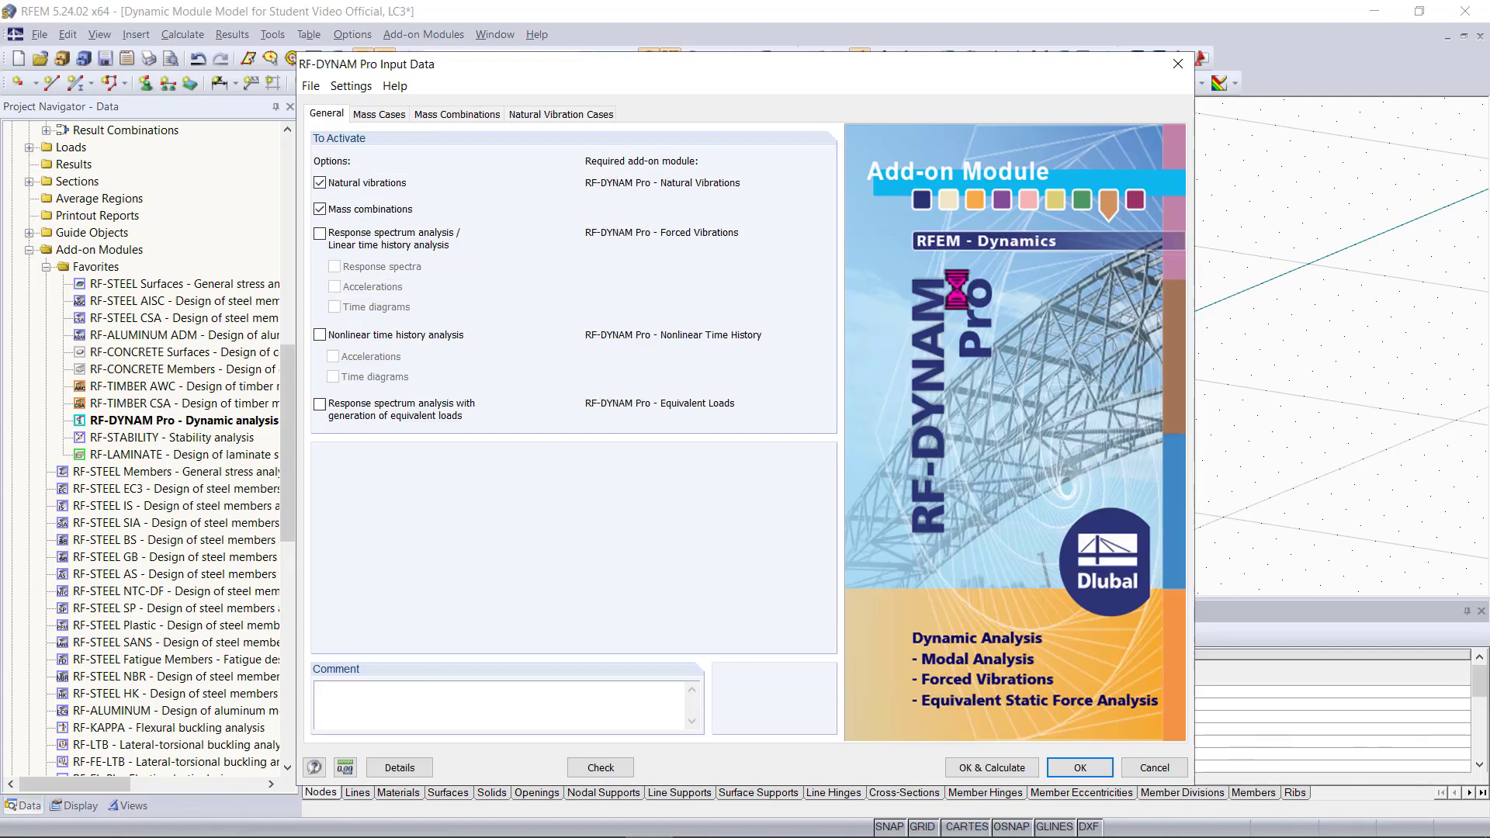
{"action": "left_click", "coordinate": [439, 115]}
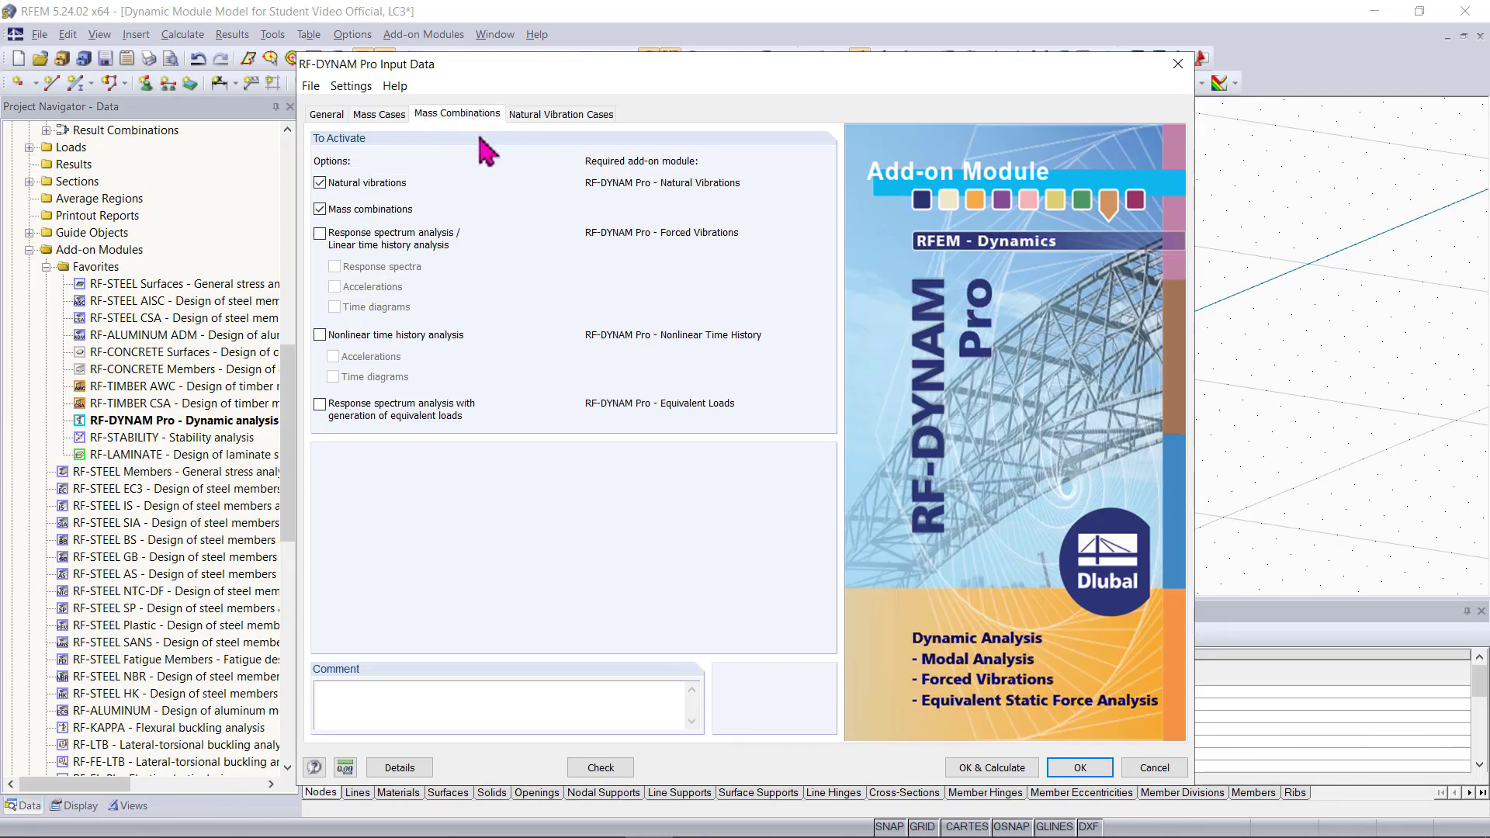
{"action": "left_click", "coordinate": [660, 233]}
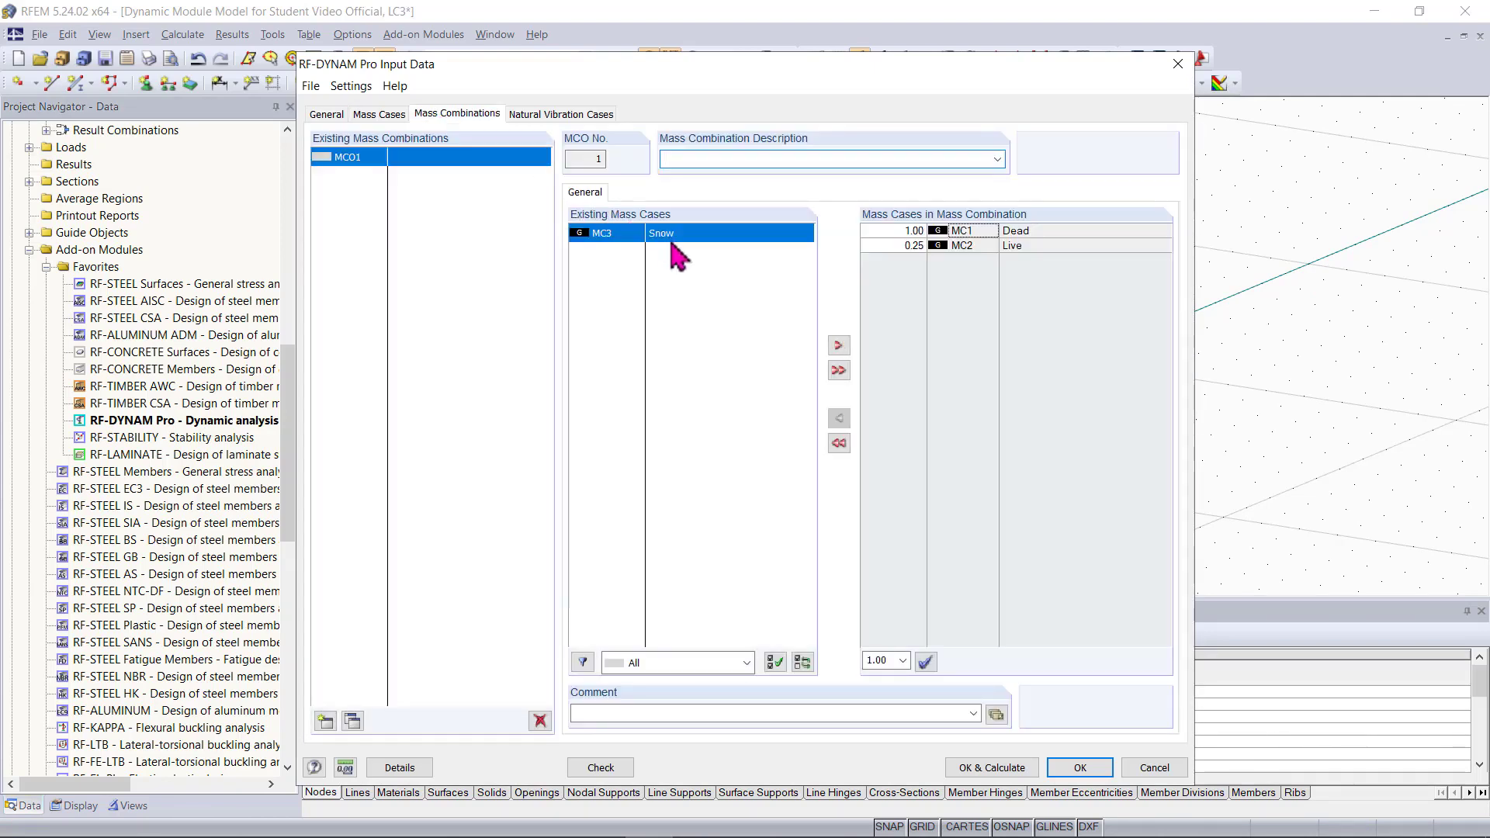
{"action": "left_click", "coordinate": [838, 344]}
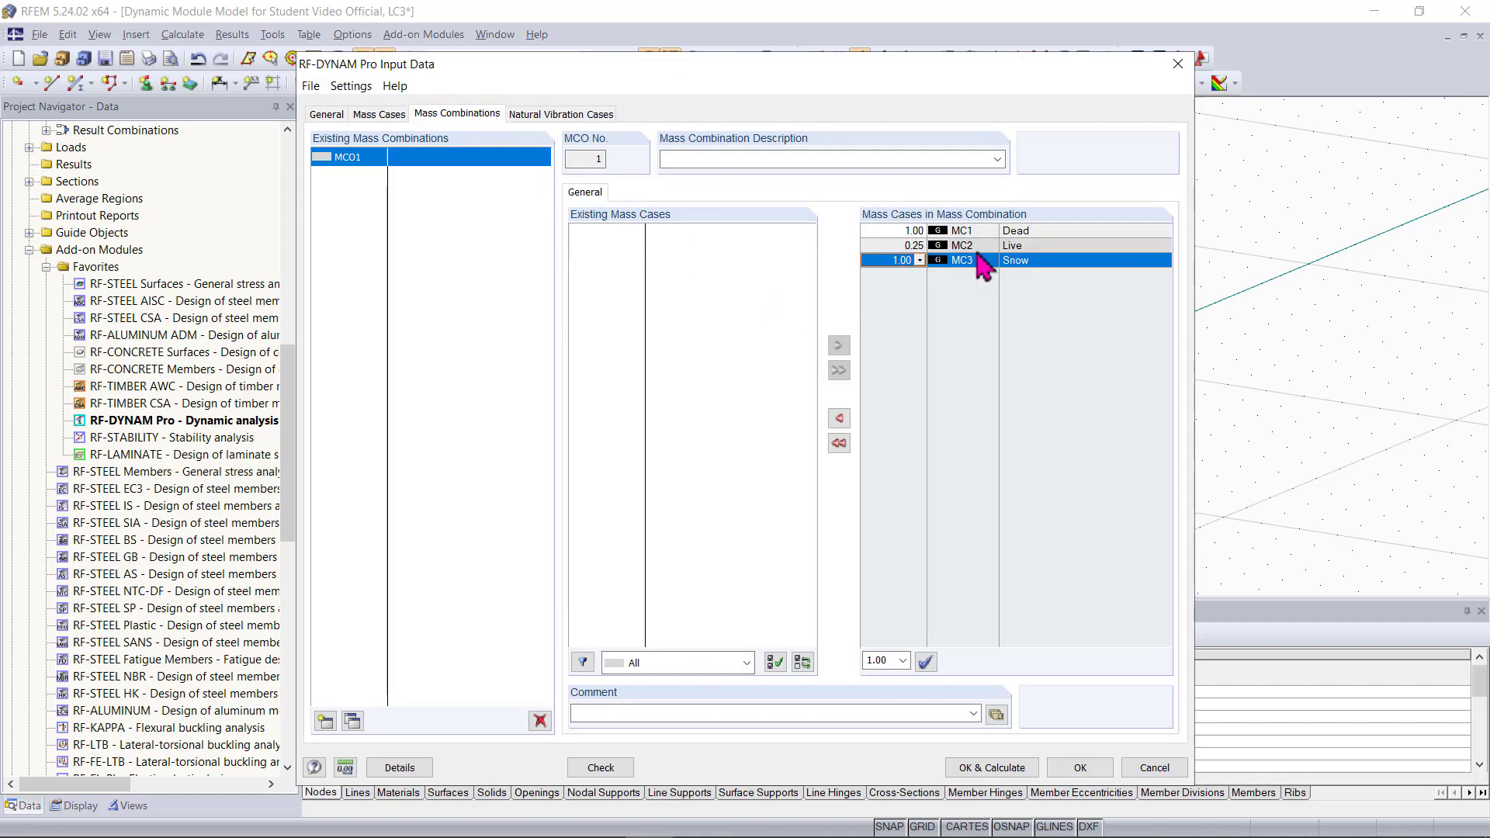
{"action": "key", "text": "Delete"}
{"action": "key", "text": "Delete"}
{"action": "type", "text": "0.2"}
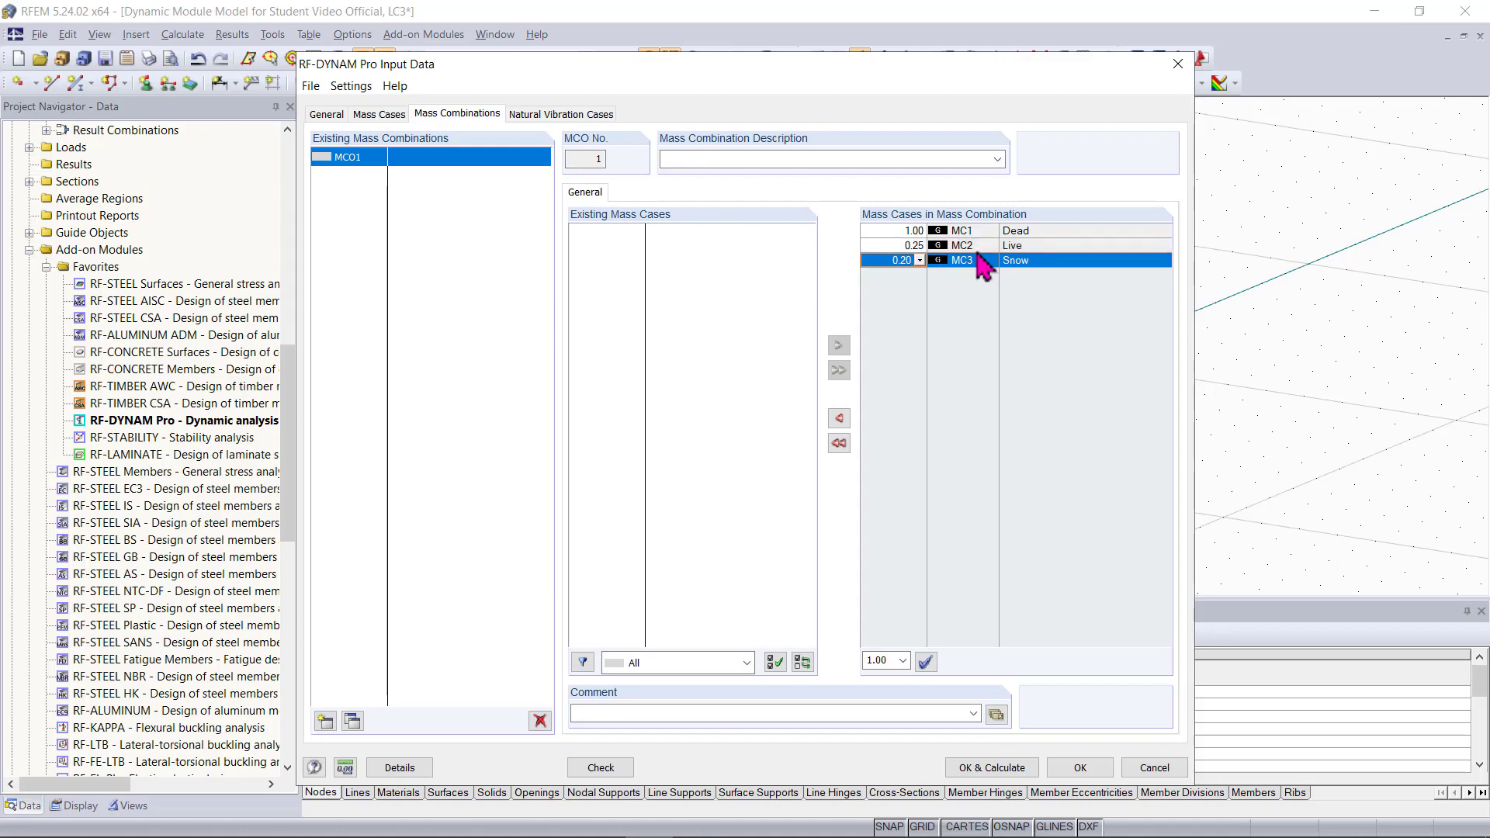
{"action": "key", "text": "Tab"}
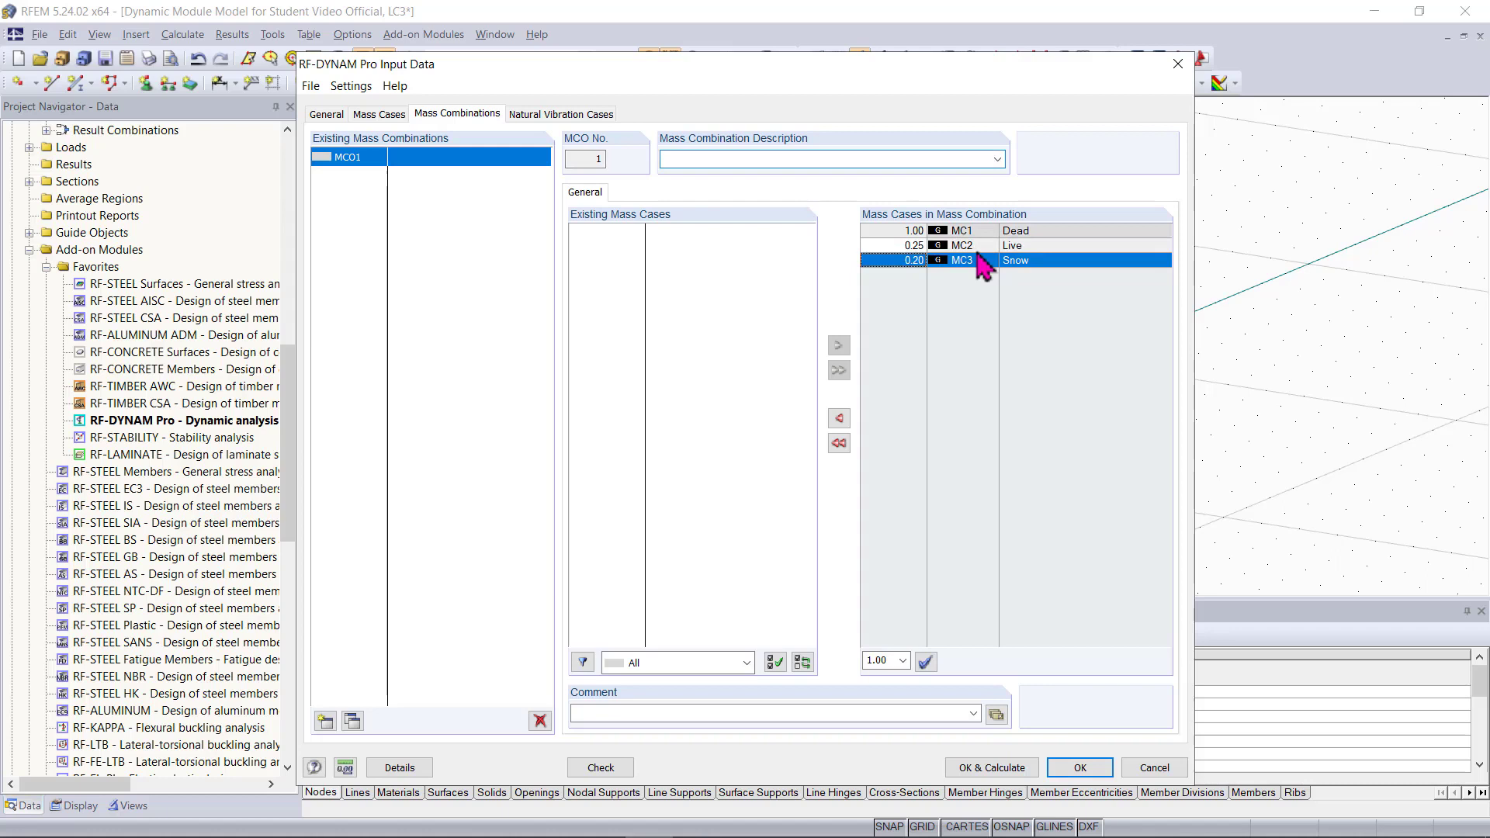
{"action": "type", "text": "D + 0.25L + 0.20S"}
View natural vibration case NVC1, set to the 4 lowest eigenvalues
{"action": "left_click", "coordinate": [557, 115]}
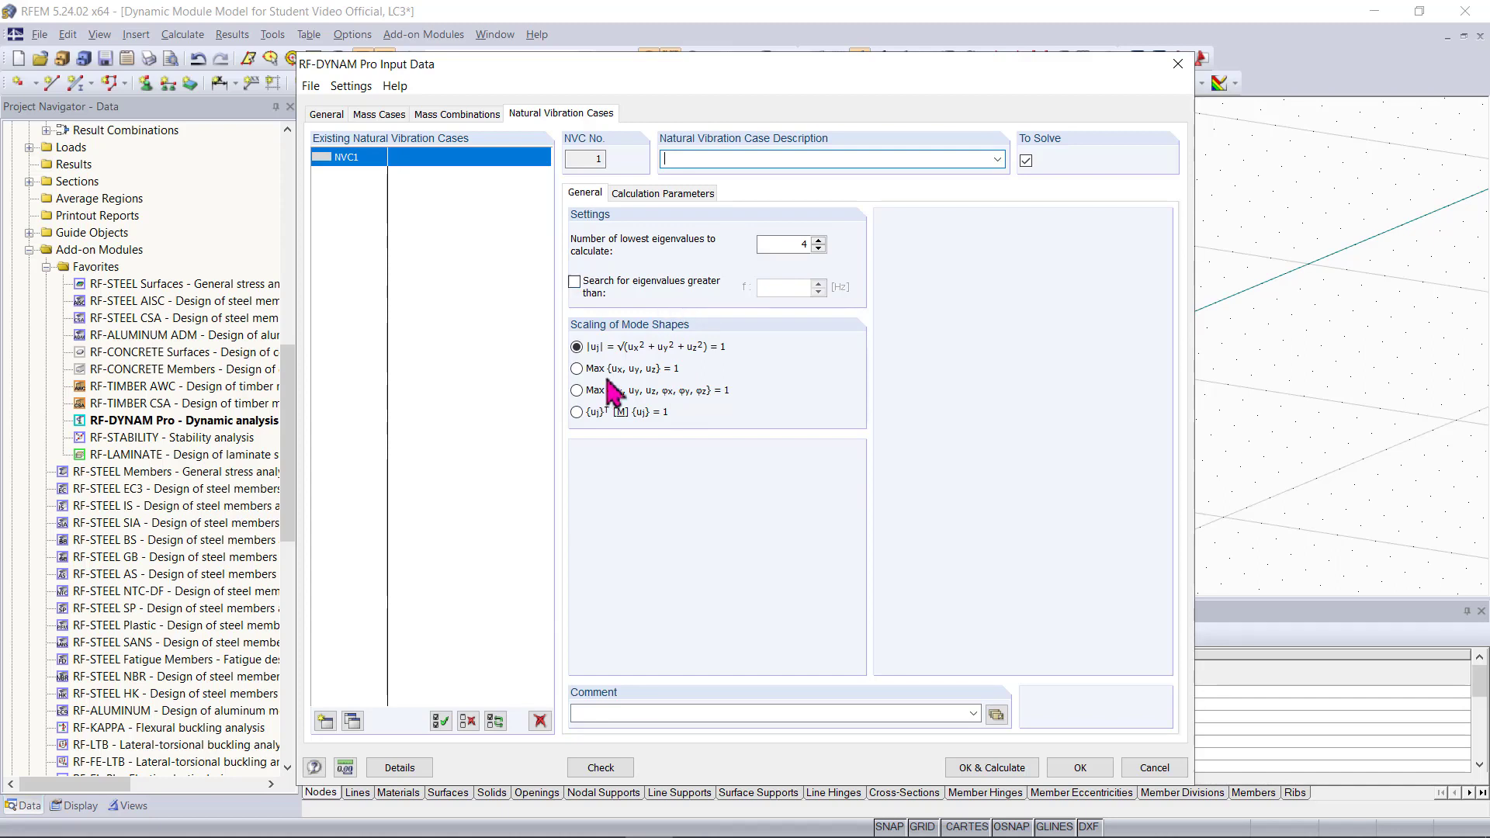
Open the RF-DYNAM Pro manual, read section 2.4.2 on mode-shape scaling, then return to RFEM
{"action": "left_click", "coordinate": [316, 767]}
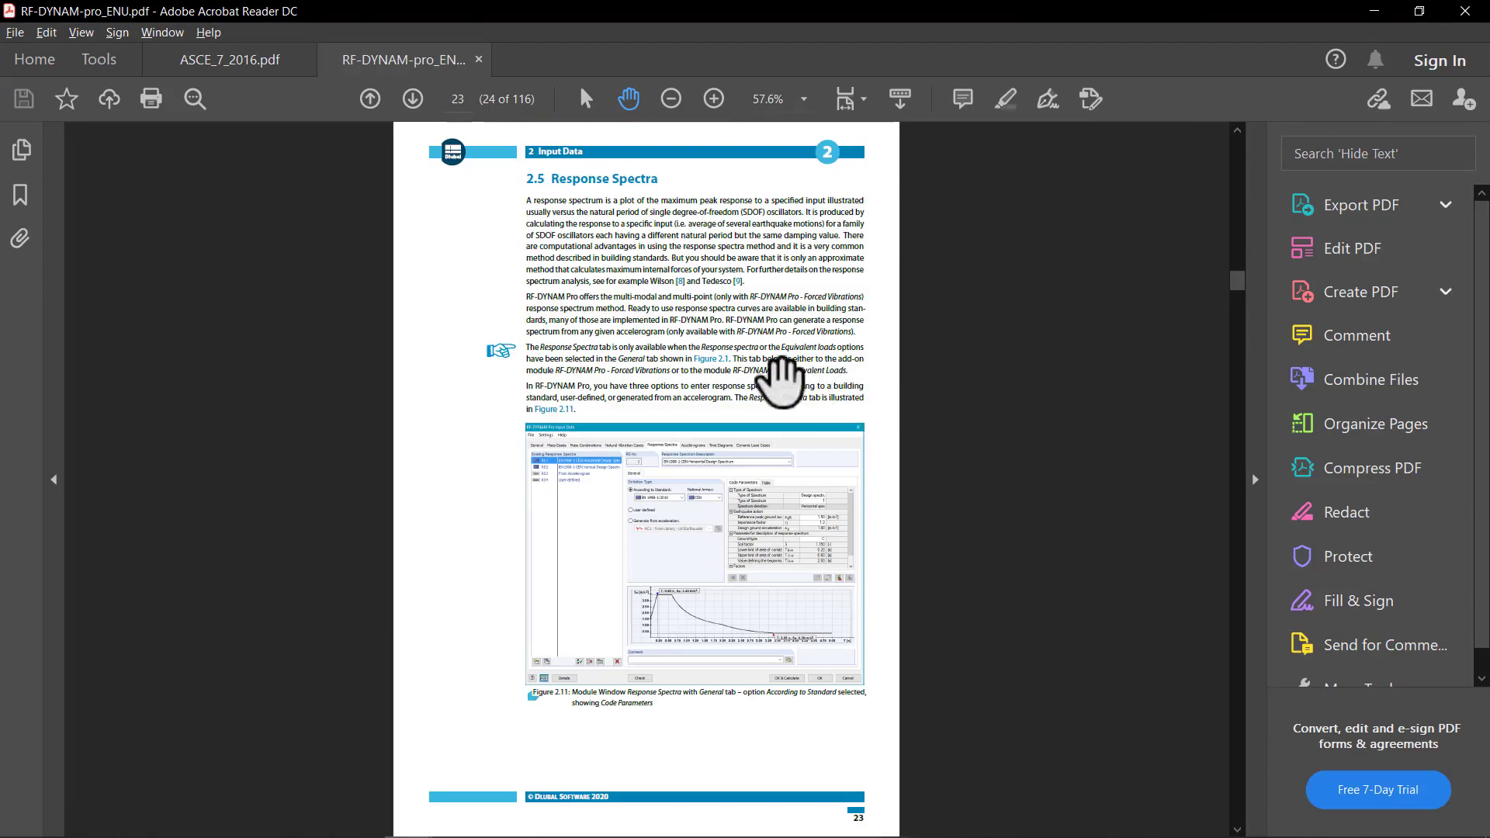
{"action": "scroll", "coordinate": [617, 320], "scroll_direction": "up", "scroll_amount": 3, "text": "ctrl"}
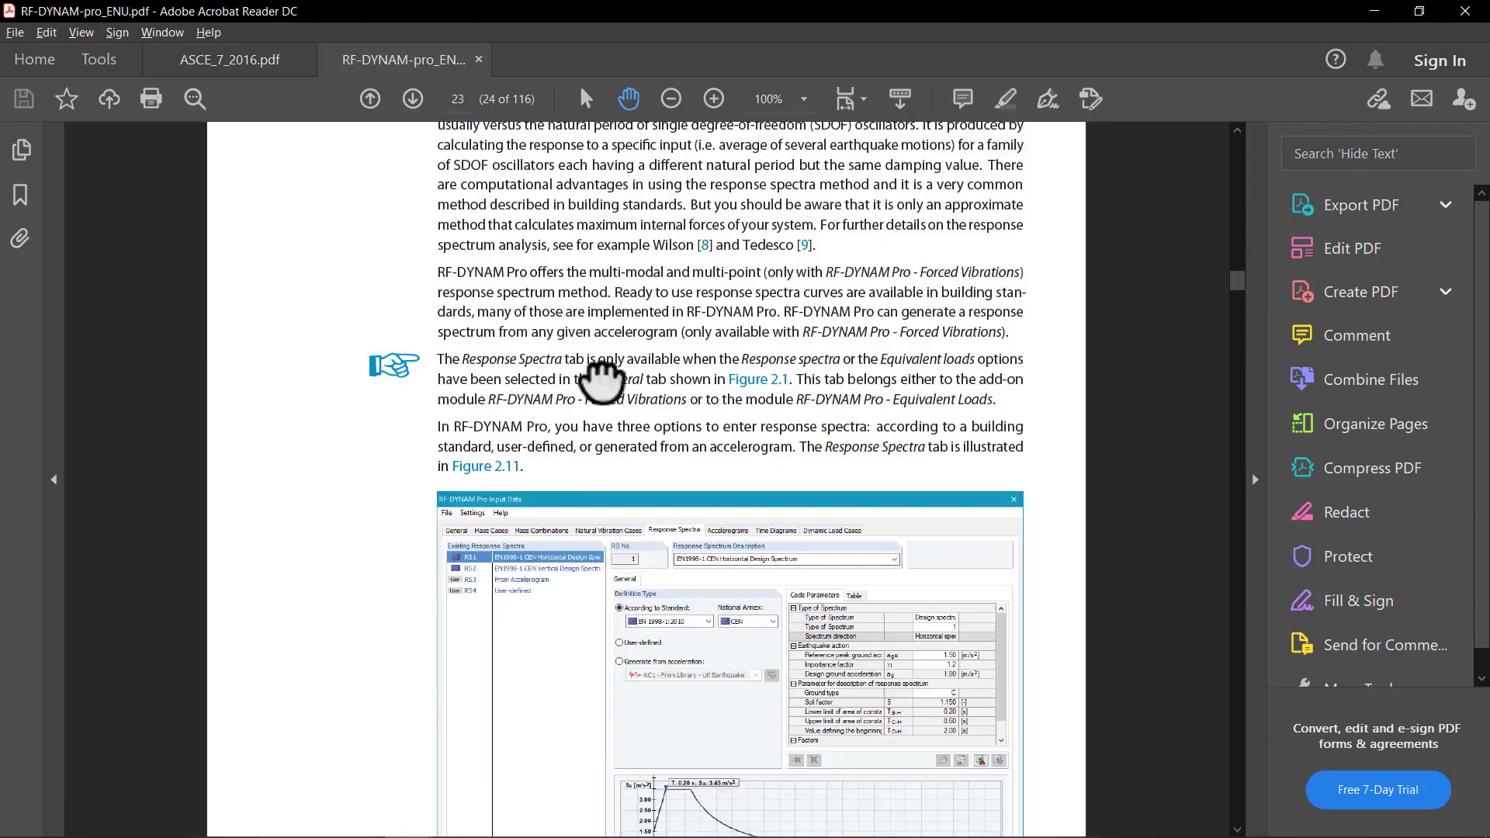
{"action": "scroll", "coordinate": [602, 380], "scroll_direction": "up", "scroll_amount": 5}
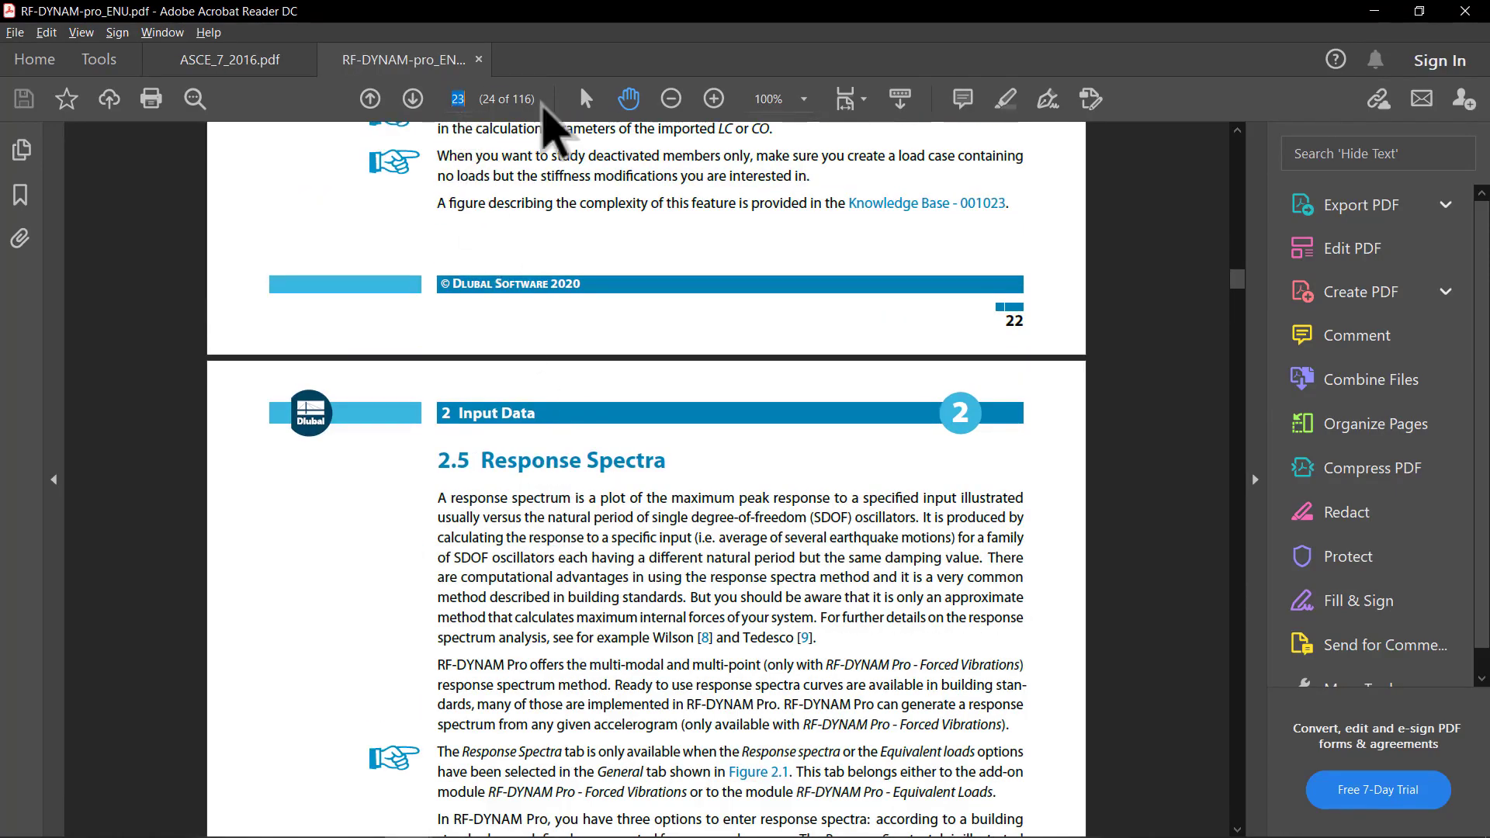
{"action": "scroll", "coordinate": [566, 432], "scroll_direction": "down", "scroll_amount": 5}
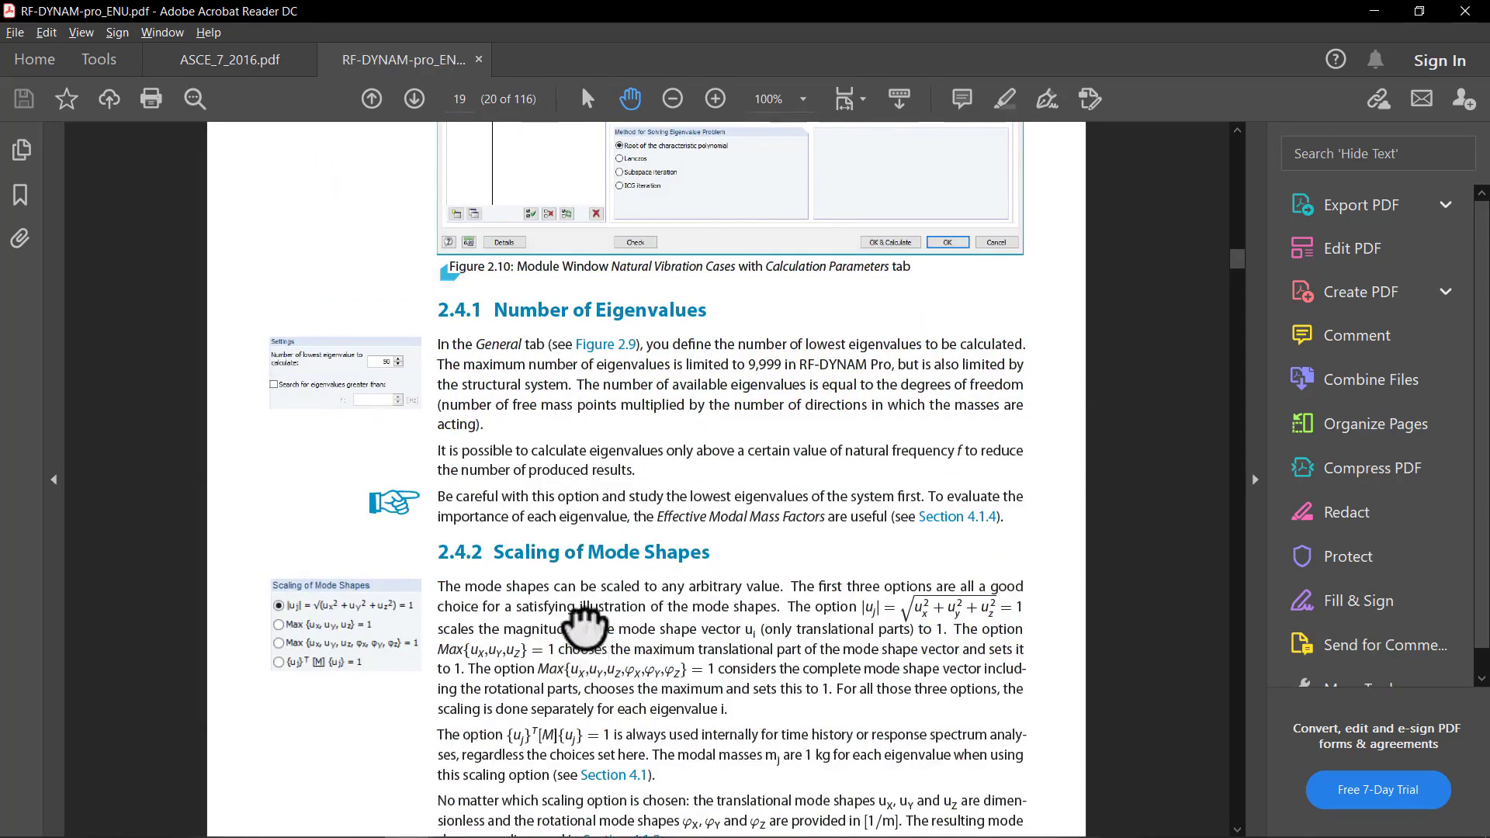
{"action": "scroll", "coordinate": [590, 543], "scroll_direction": "down", "scroll_amount": 3}
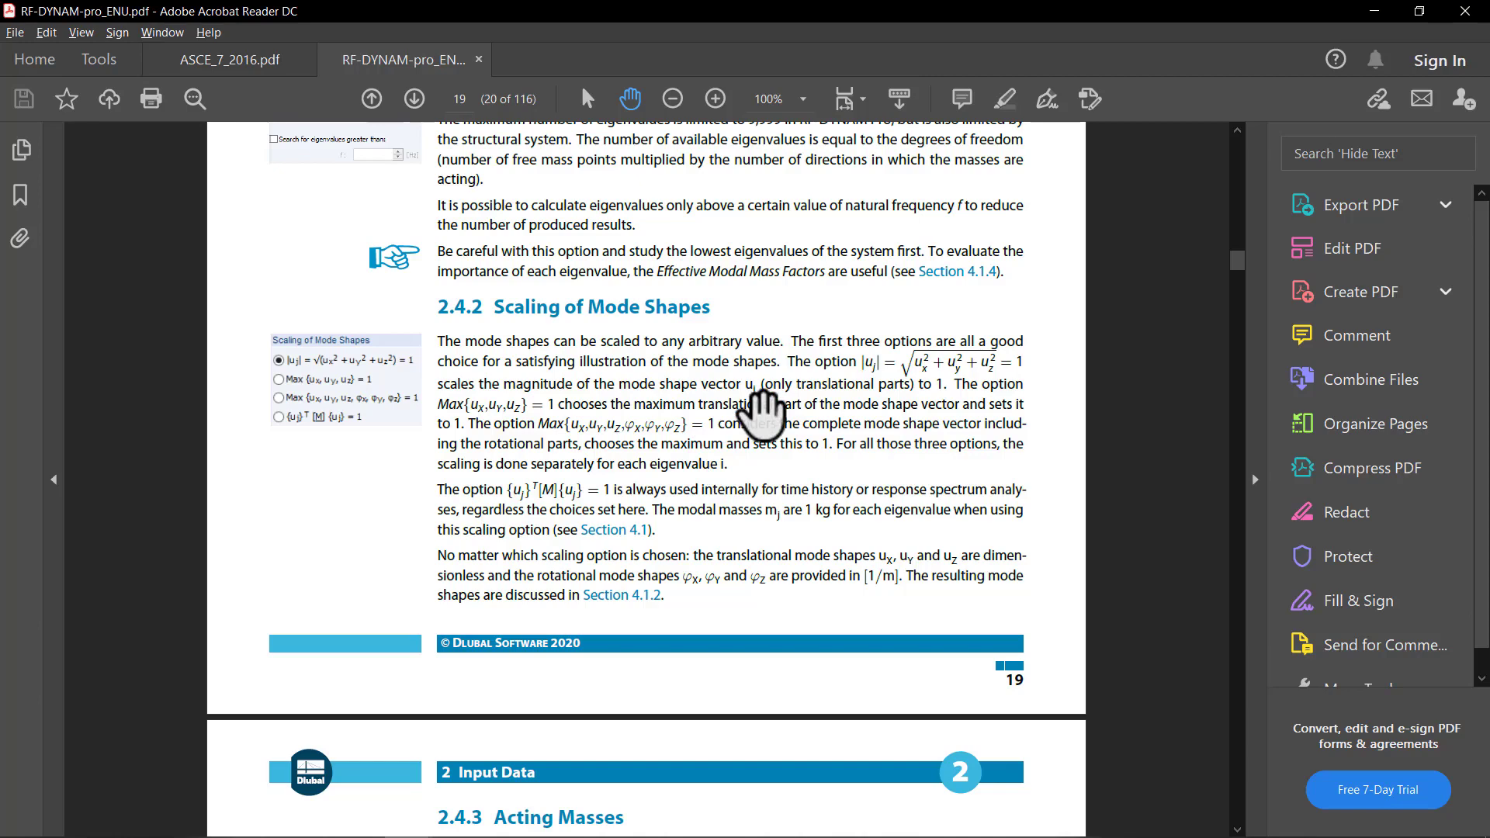
{"action": "key", "text": "alt+Tab"}
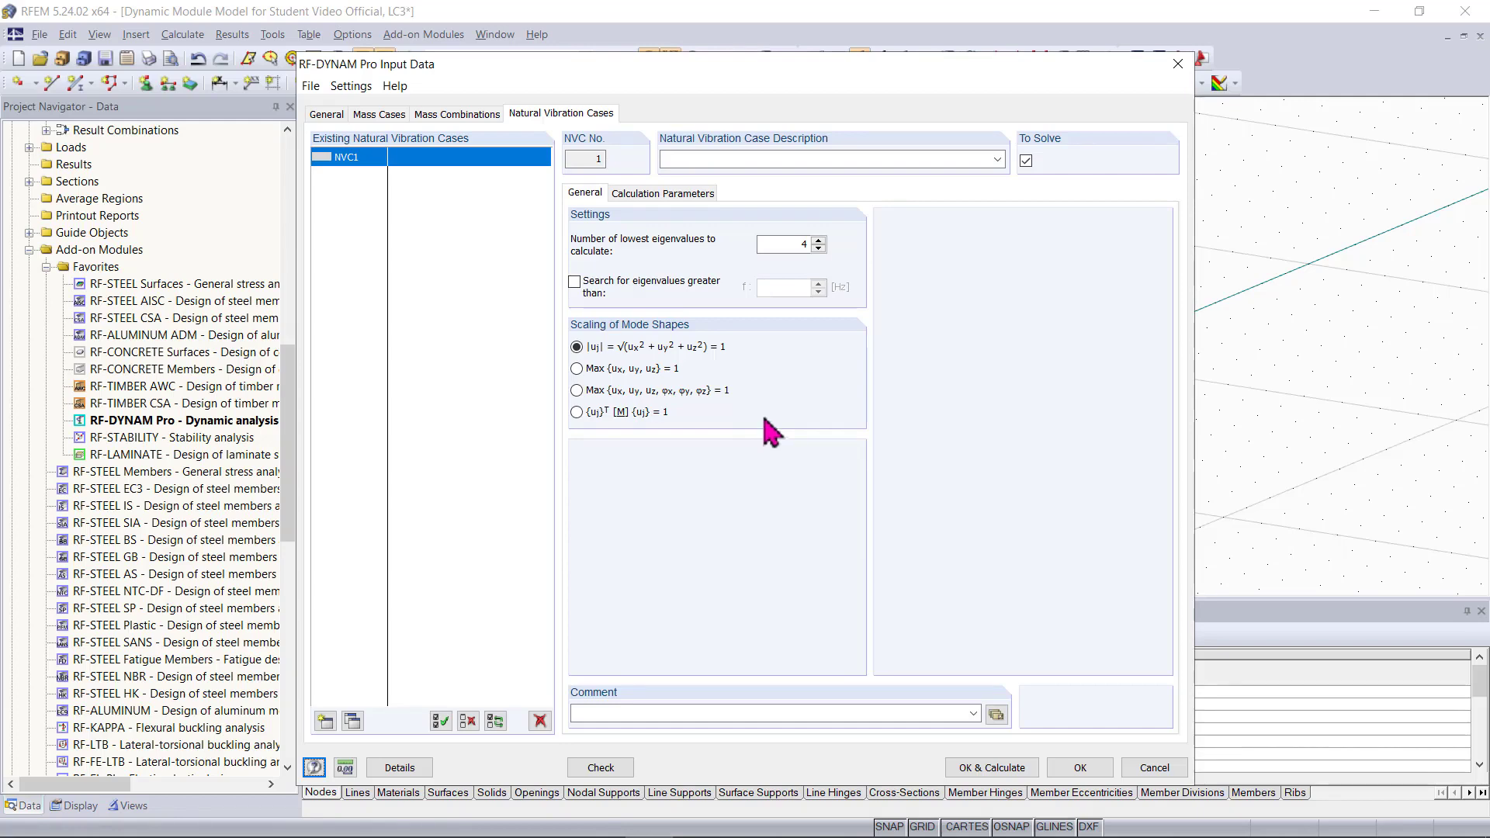
In NVC1's Calculation Parameters, take acting masses from mass combination MCO1 instead of Dead
{"action": "left_click", "coordinate": [663, 194]}
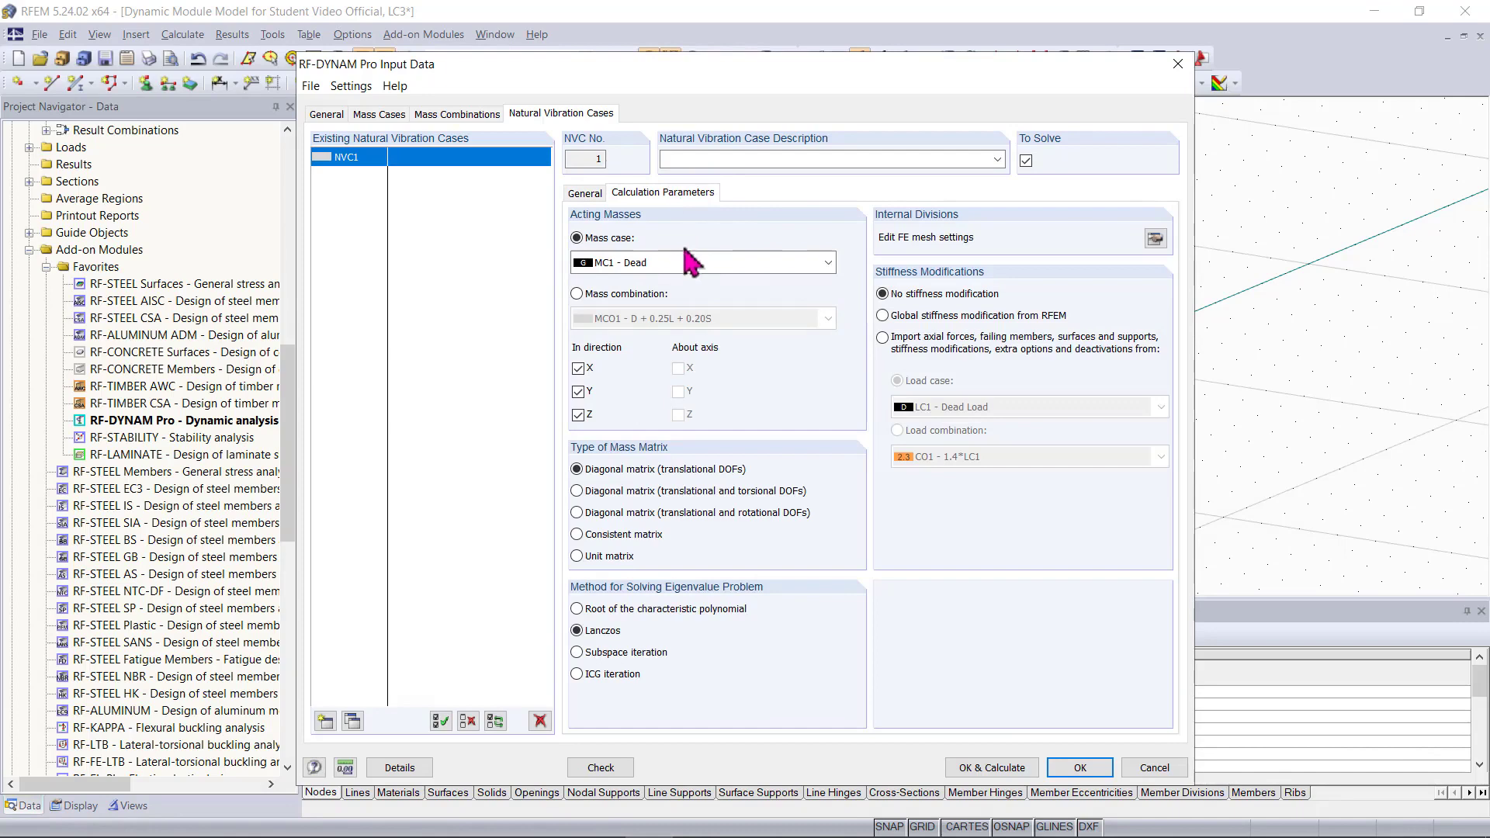
{"action": "left_click", "coordinate": [634, 294]}
{"action": "left_click", "coordinate": [640, 319]}
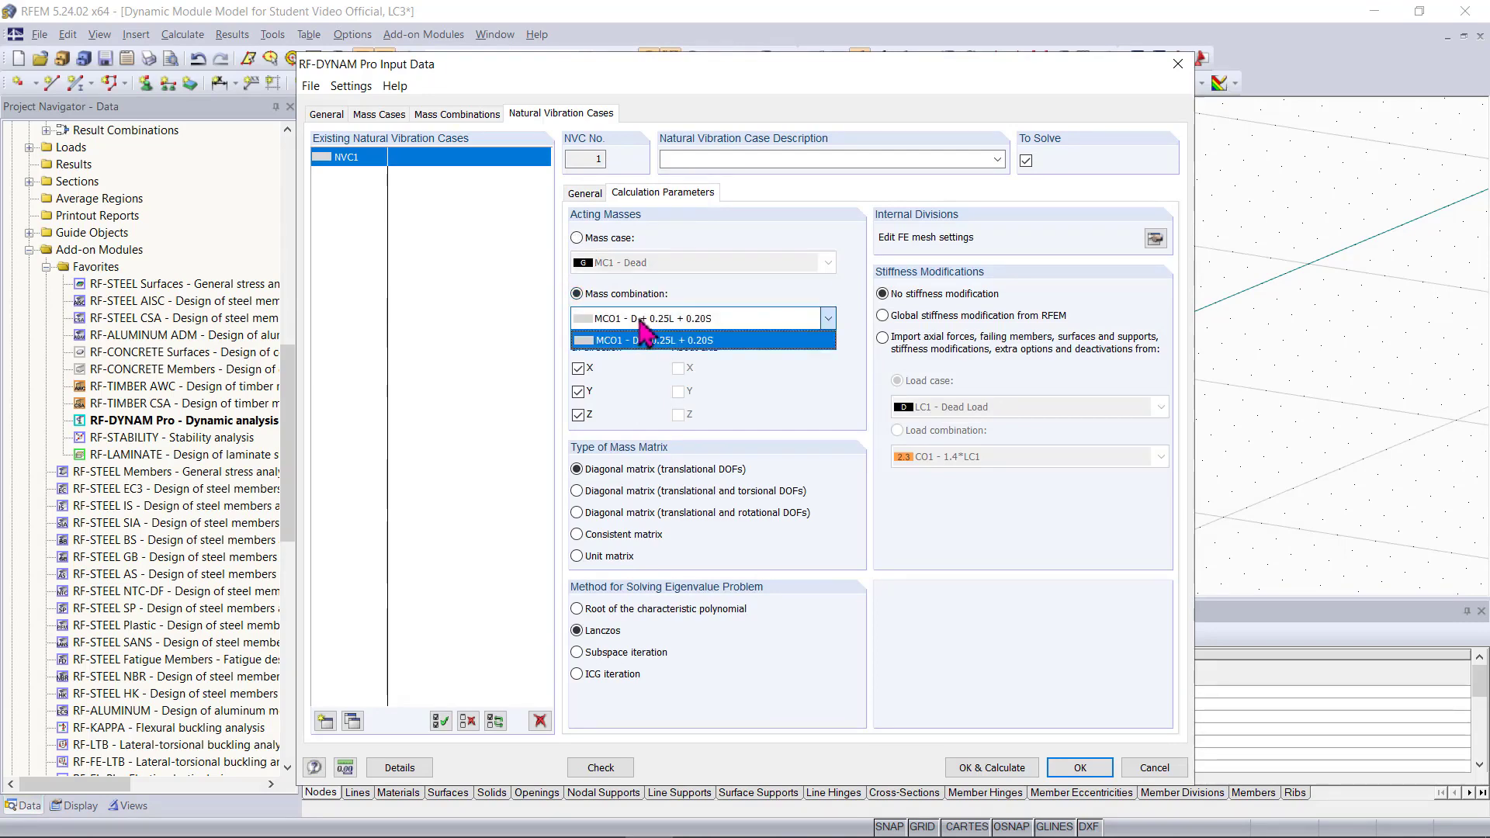
{"action": "left_click", "coordinate": [639, 318]}
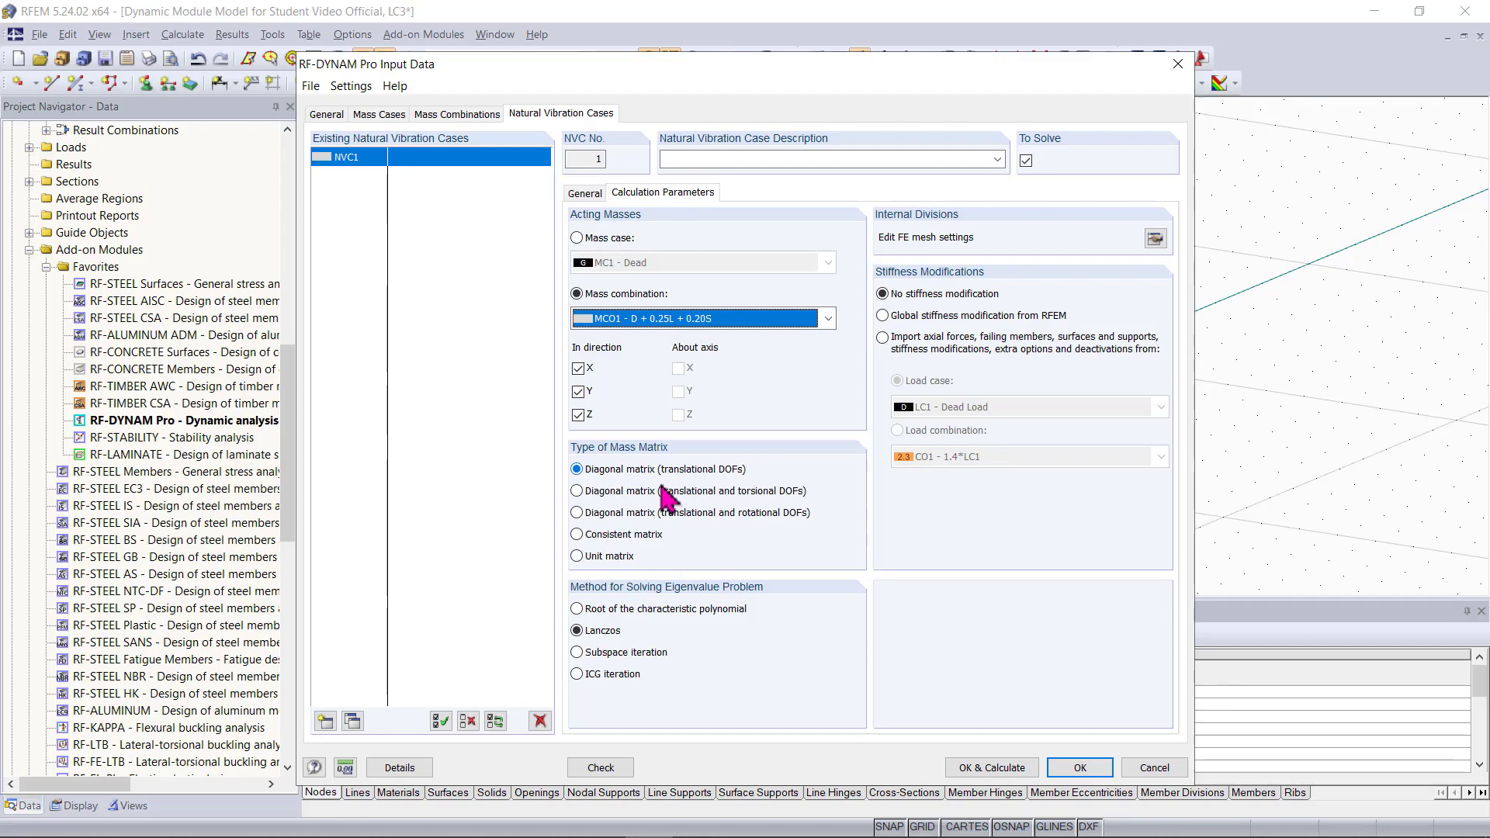
Move the RF-DYNAM Pro dialog to the right to uncover the model
{"action": "left_click_drag", "start_coordinate": [637, 76], "coordinate": [845, 80]}
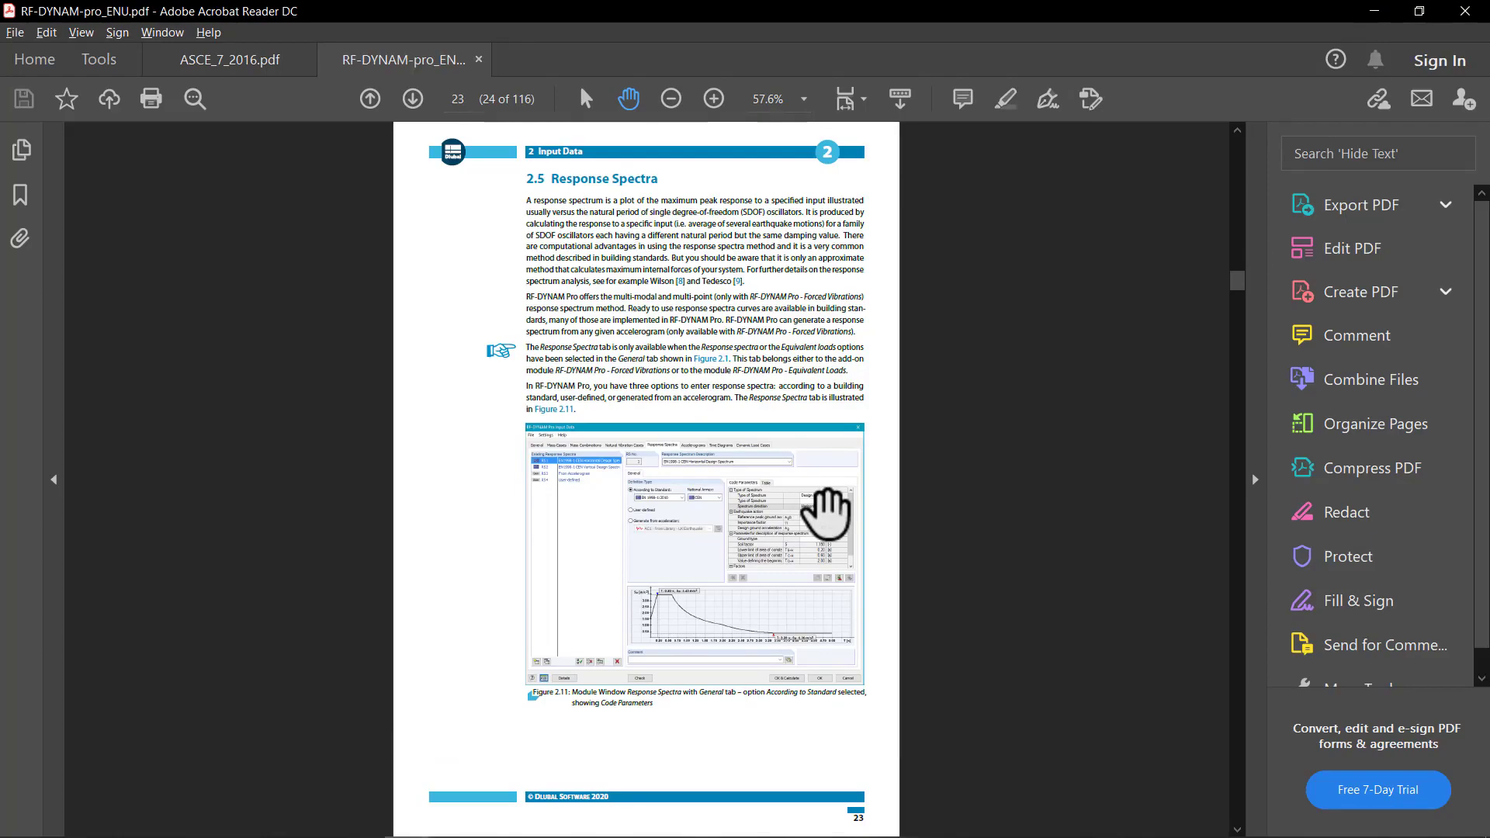
Read the manual's section 2.4.5 Eigenvalue Solver on Lanczos at 100% zoom, then minimize Acrobat
{"action": "scroll", "coordinate": [592, 287], "scroll_direction": "up", "scroll_amount": 3}
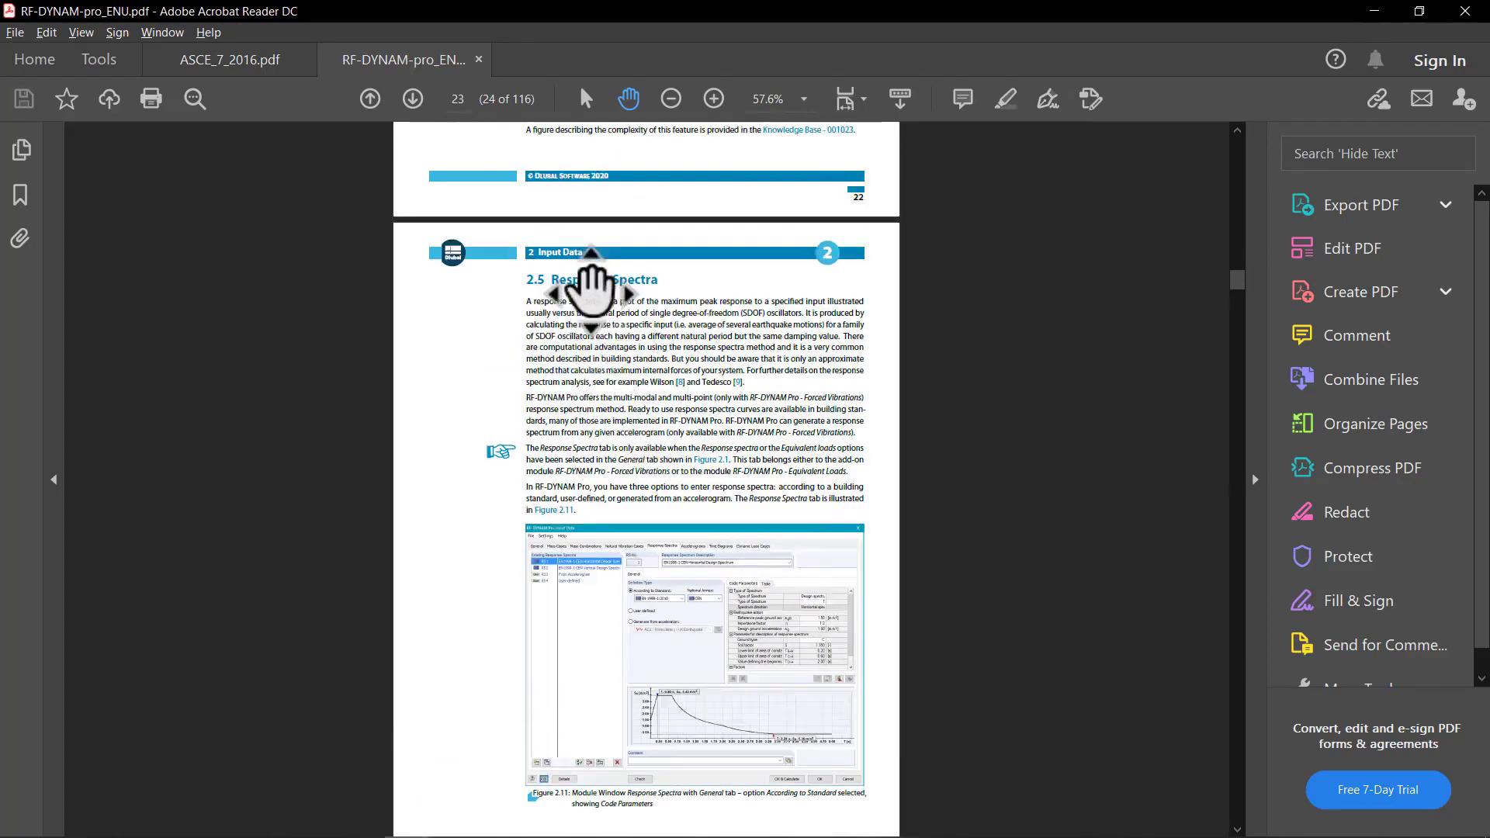
{"action": "scroll", "coordinate": [591, 287], "scroll_direction": "up", "scroll_amount": 15}
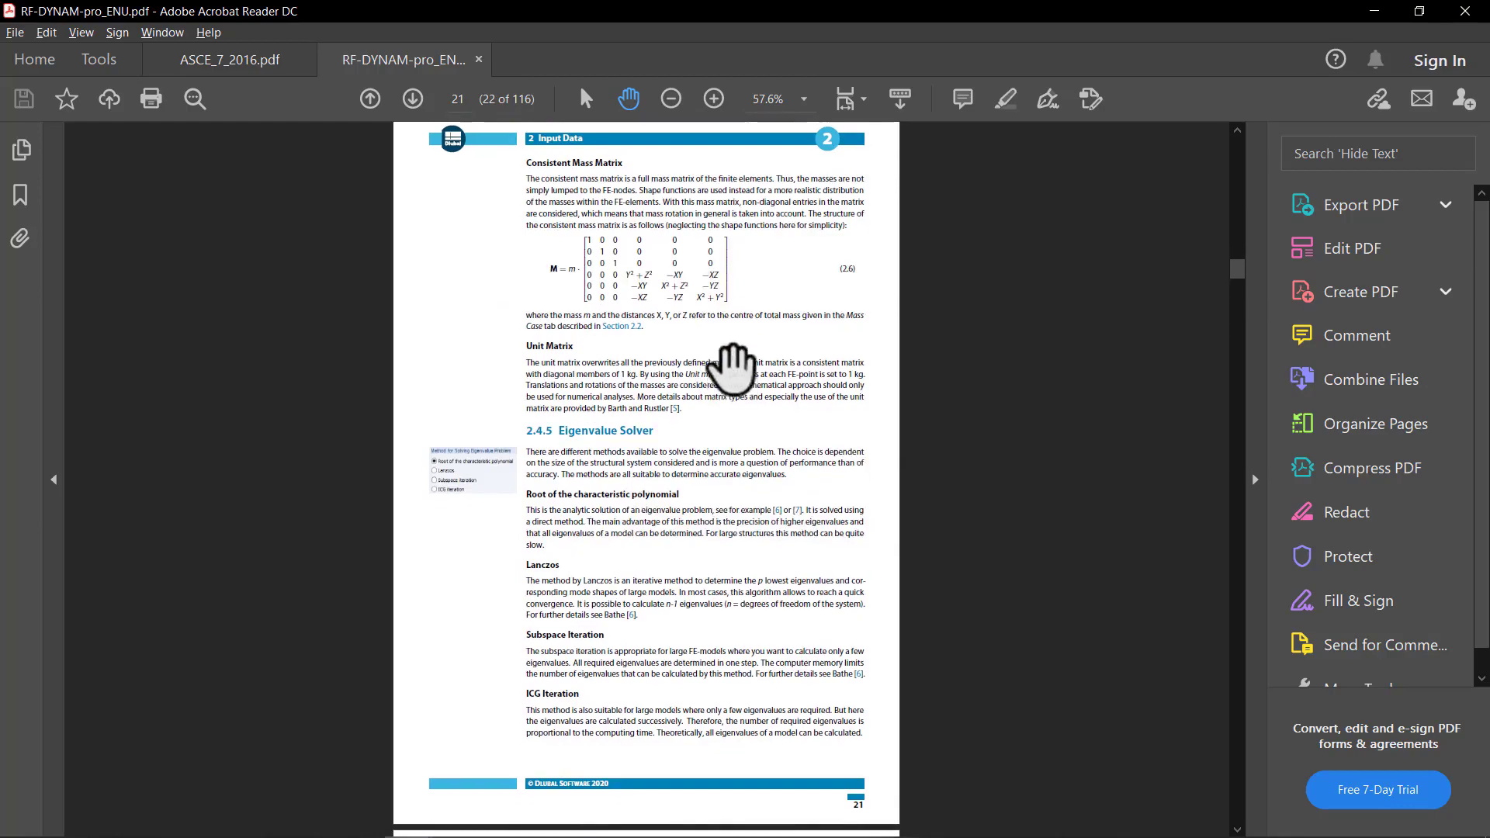
{"action": "left_click", "coordinate": [714, 98]}
{"action": "left_click", "coordinate": [714, 99]}
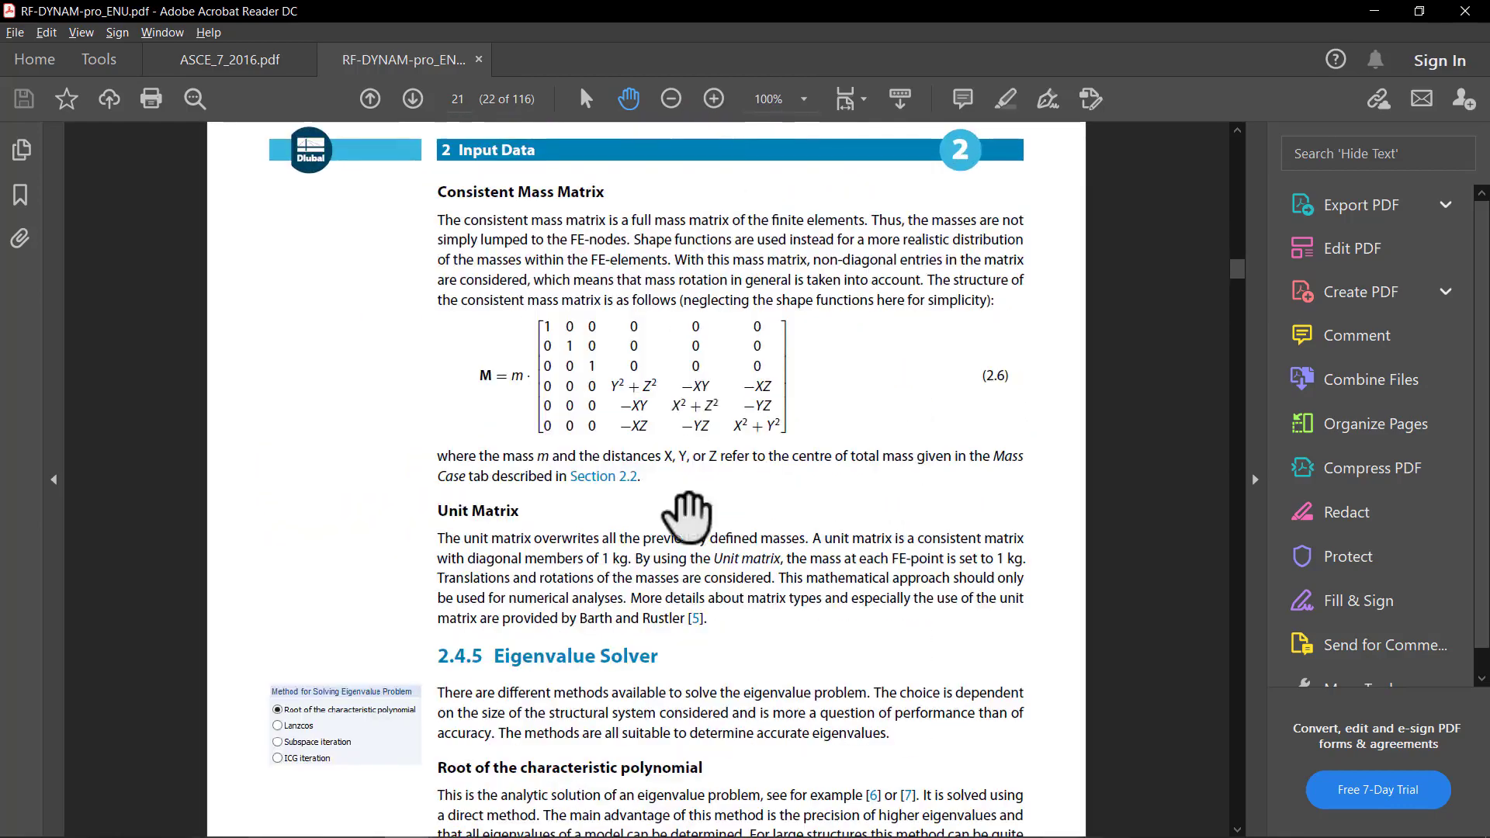
{"action": "scroll", "coordinate": [687, 516], "scroll_direction": "down", "scroll_amount": 8}
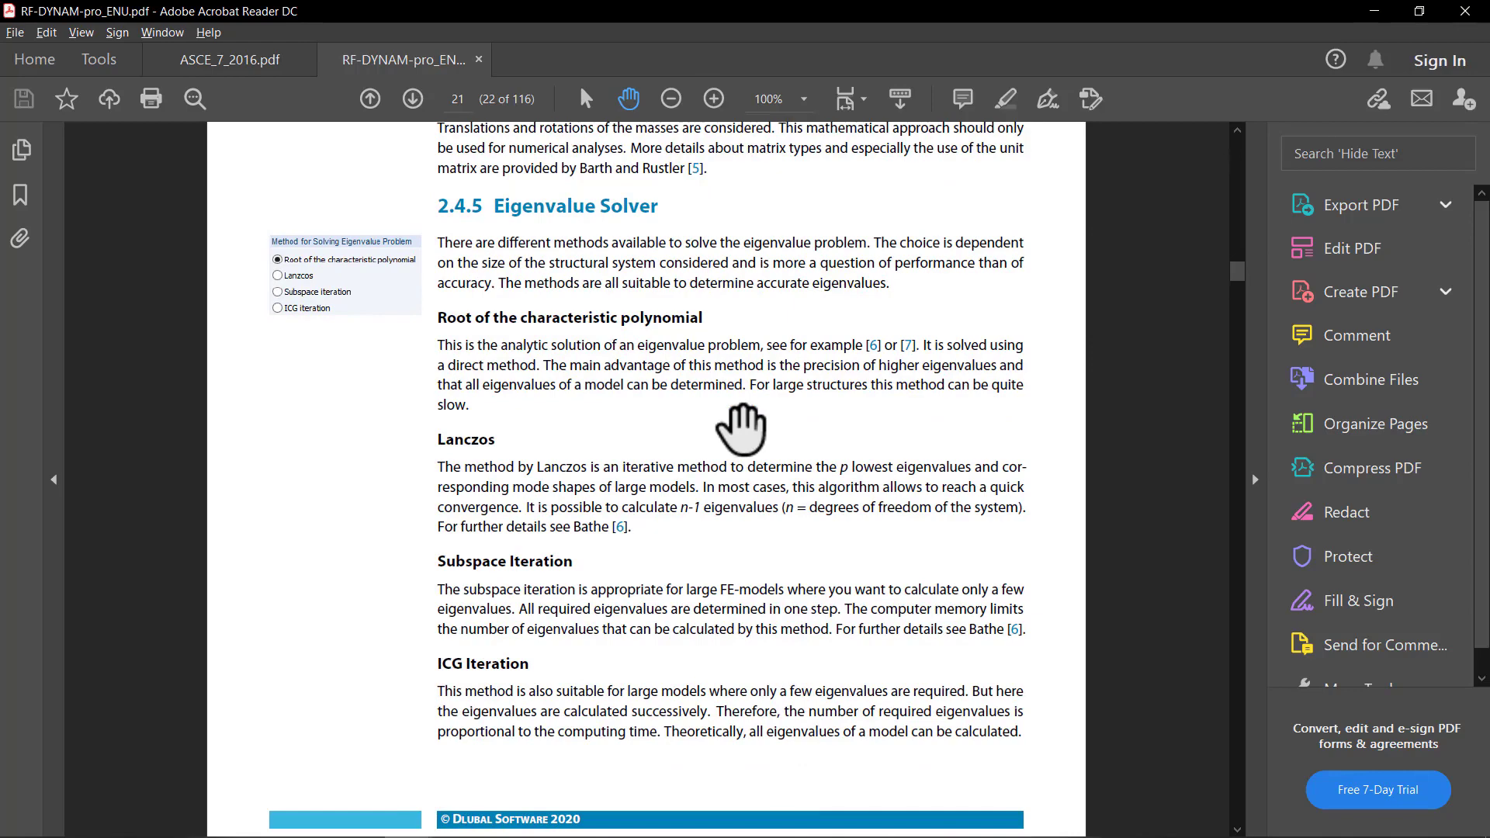
{"action": "left_click", "coordinate": [1377, 10]}
{"action": "left_click_drag", "start_coordinate": [979, 72], "coordinate": [916, 68]}
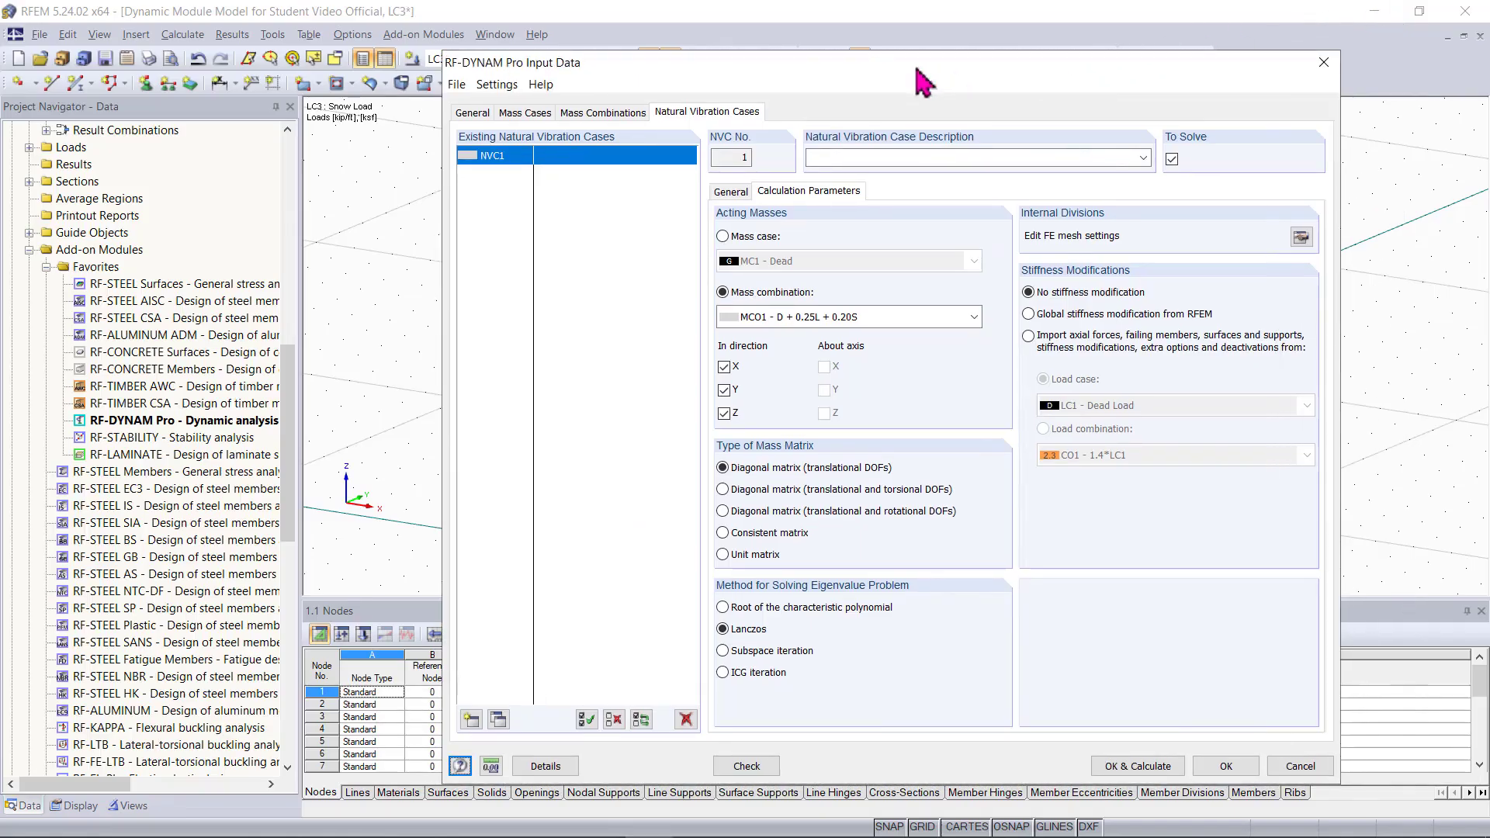